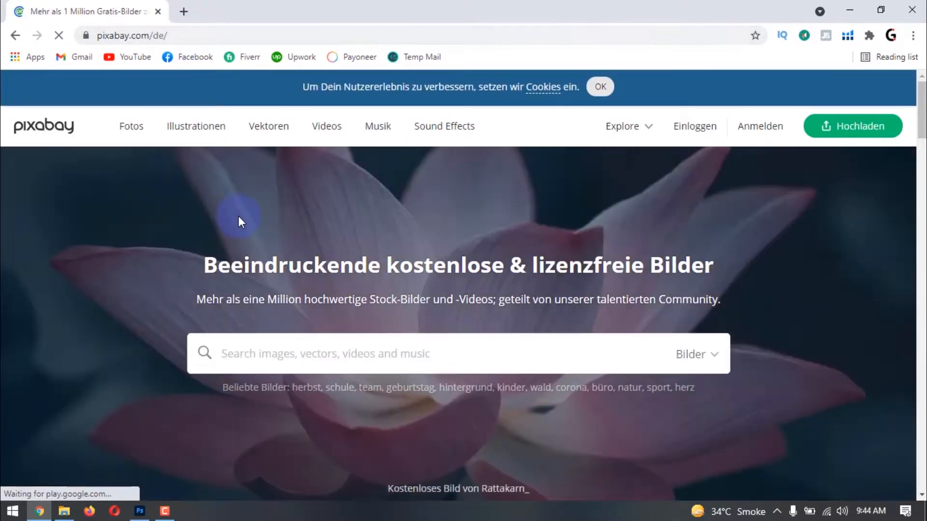
Search Pixabay for pubg images
left_click(271, 343)
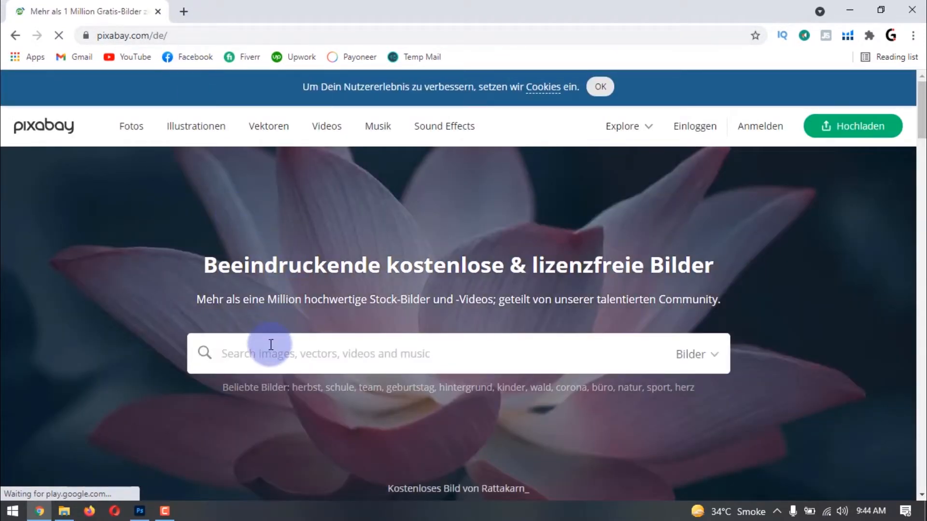
type("pubg")
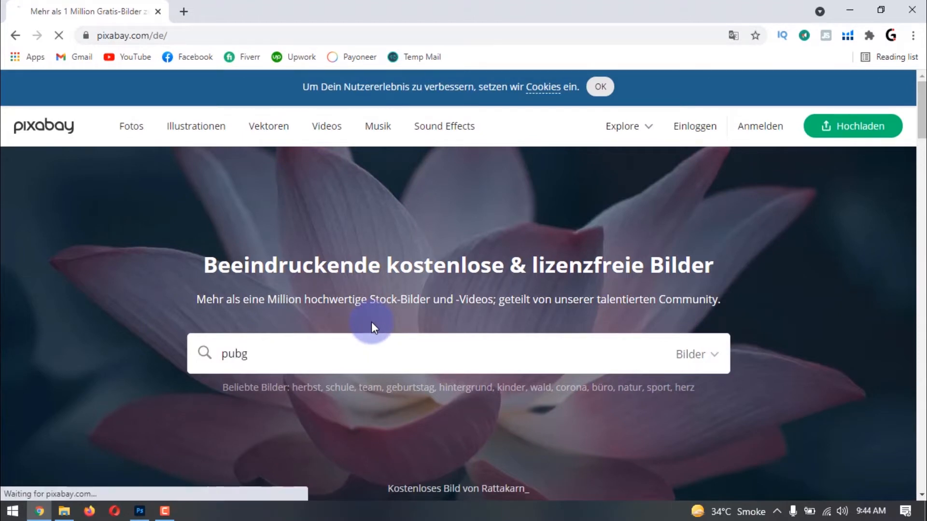
key("Return")
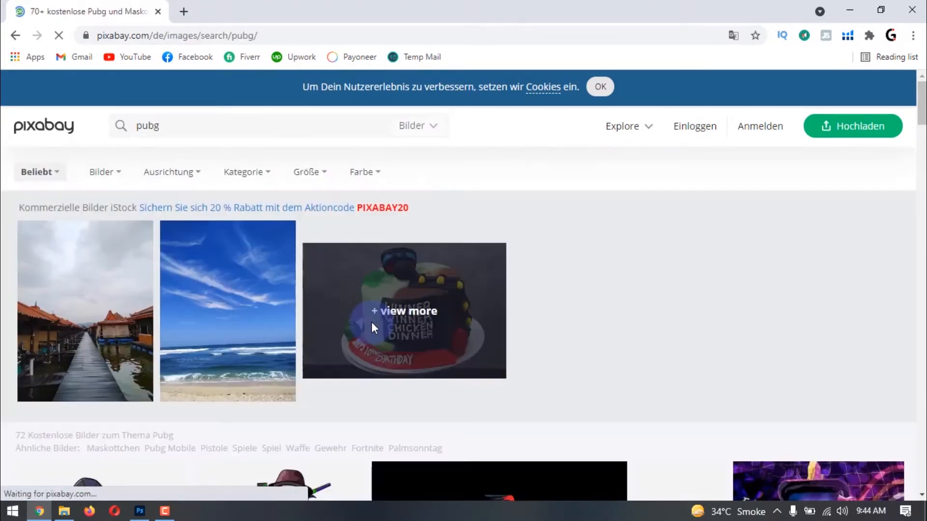
Browse the pubg results and open the illustration of the masked man in the red shirt, "mann im roten kleid"
scroll(384, 322, "down", 7)
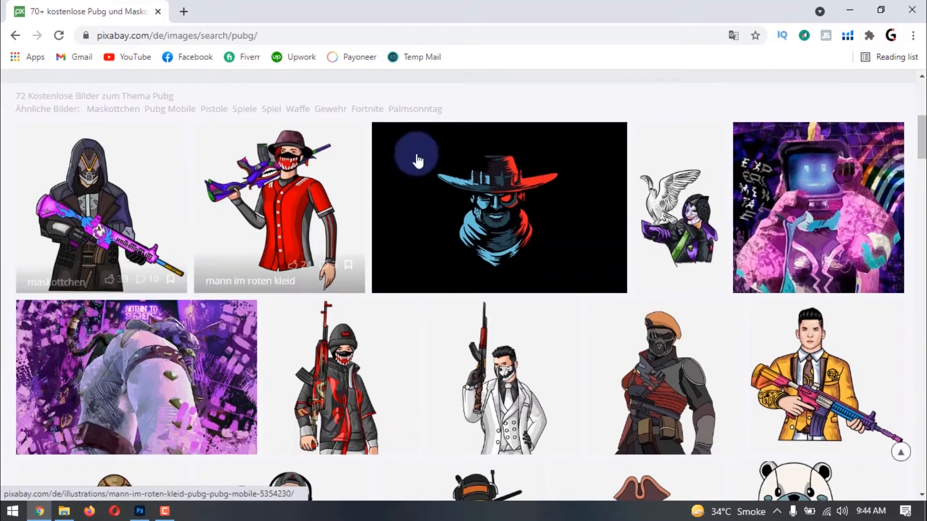
scroll(822, 202, "down", 2)
scroll(823, 203, "down", 10)
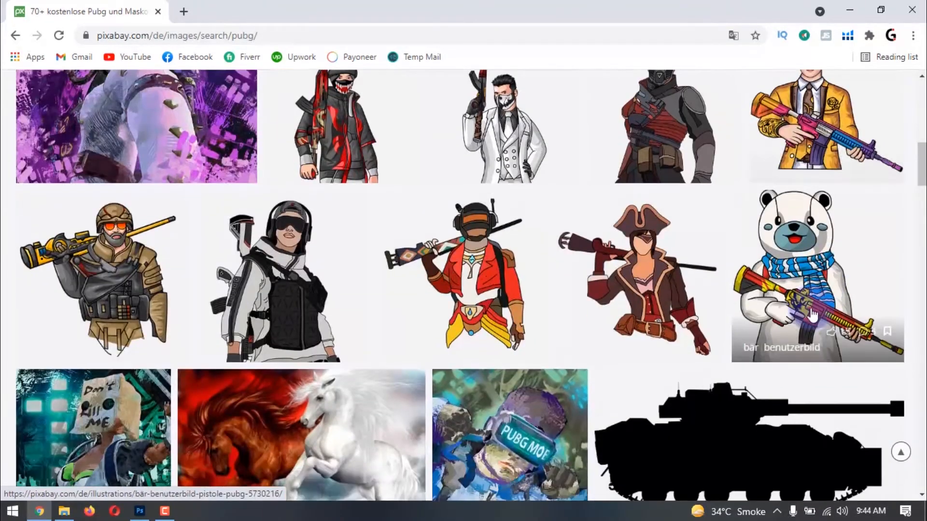
scroll(809, 322, "down", 10)
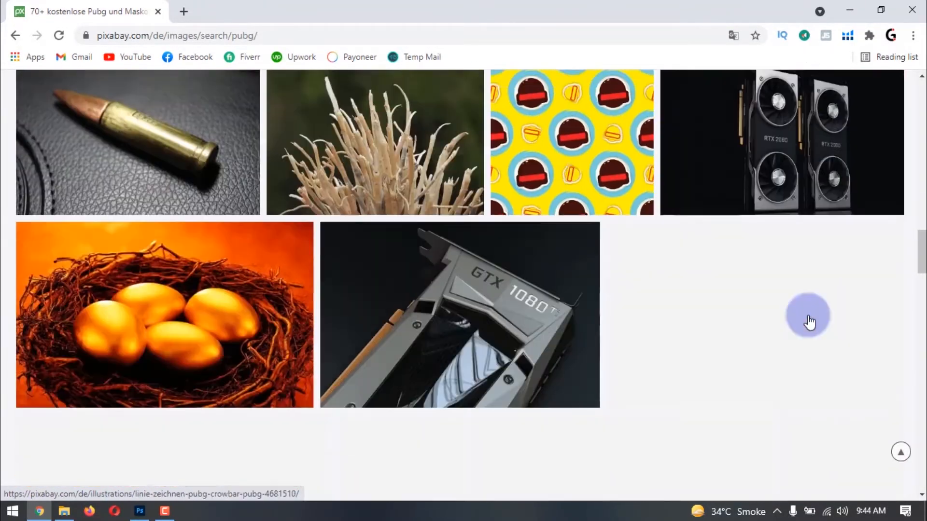
scroll(809, 322, "up", 9)
scroll(809, 323, "up", 13)
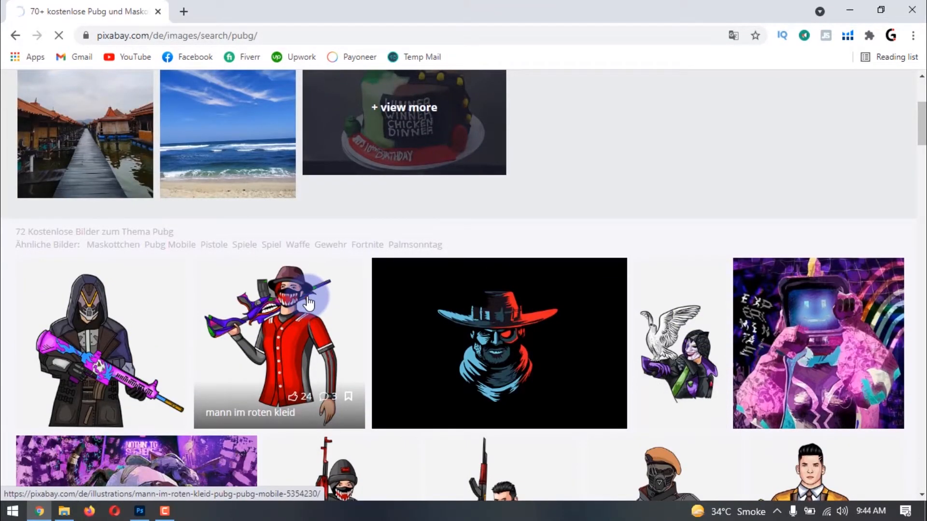
left_click(278, 320)
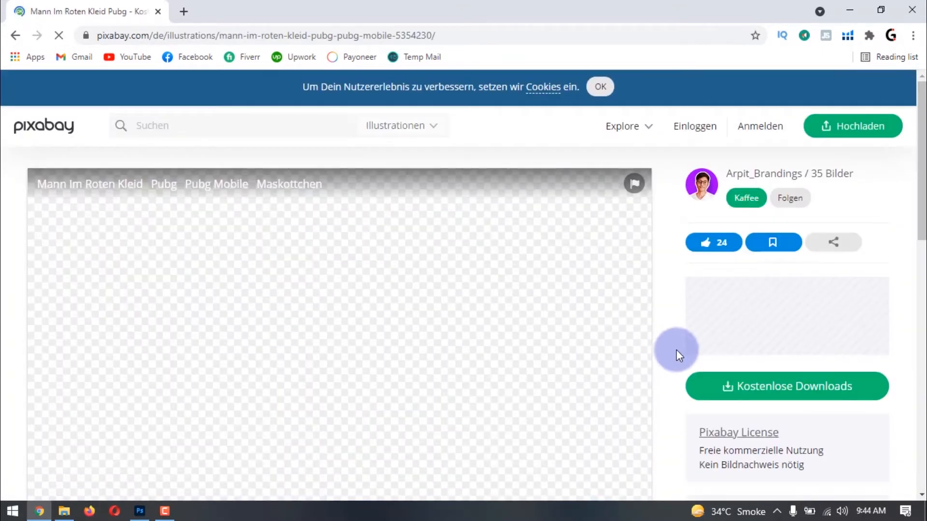
Translate the illustration's page from German to English and show its free download options
scroll(490, 325, "down", 3)
scroll(738, 327, "up", 1)
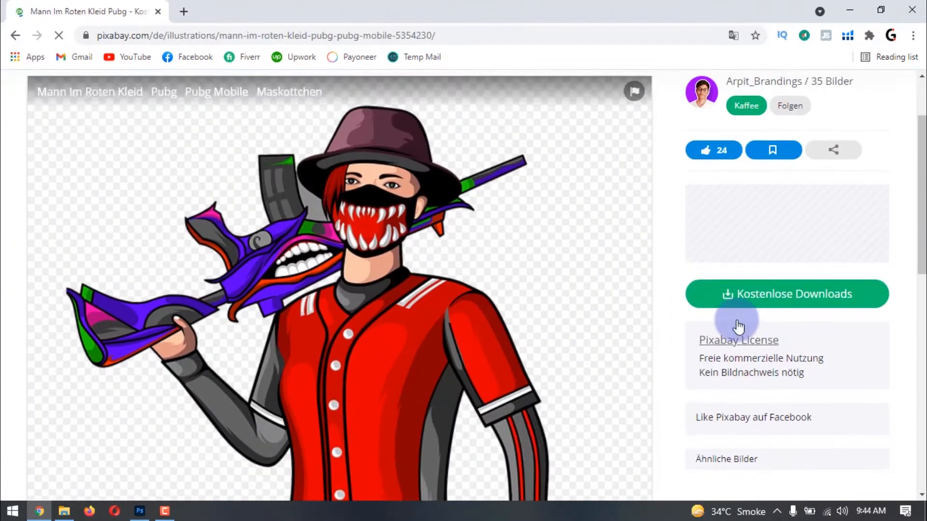
left_click(742, 33)
left_click(682, 68)
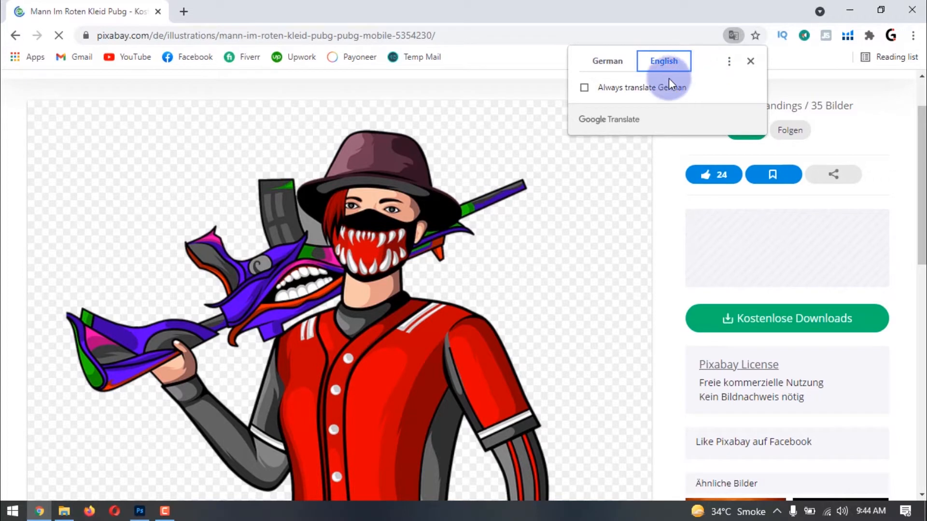
left_click(750, 63)
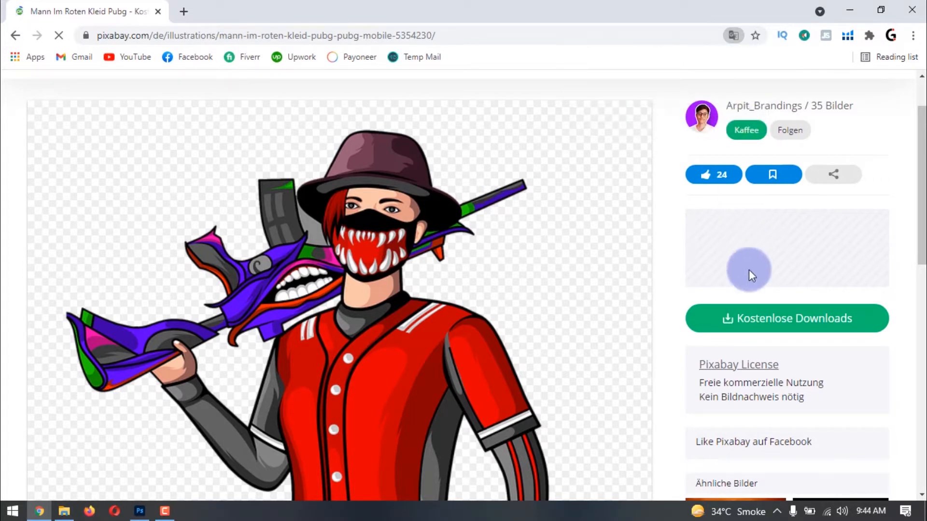
left_click(800, 324)
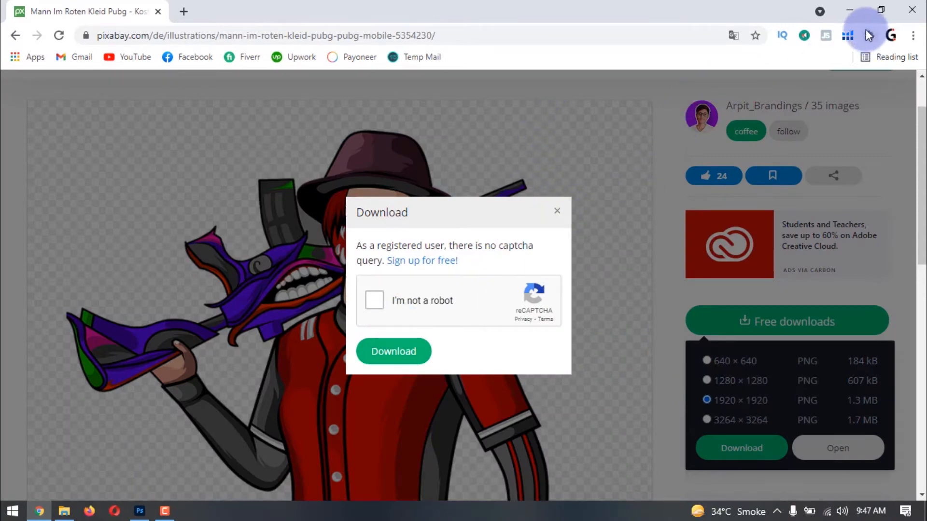
Switch to New folder in File Explorer and preview the image man-in-red-dress-5354230_1920, closing the preview when done
left_click(849, 9)
left_click(66, 510)
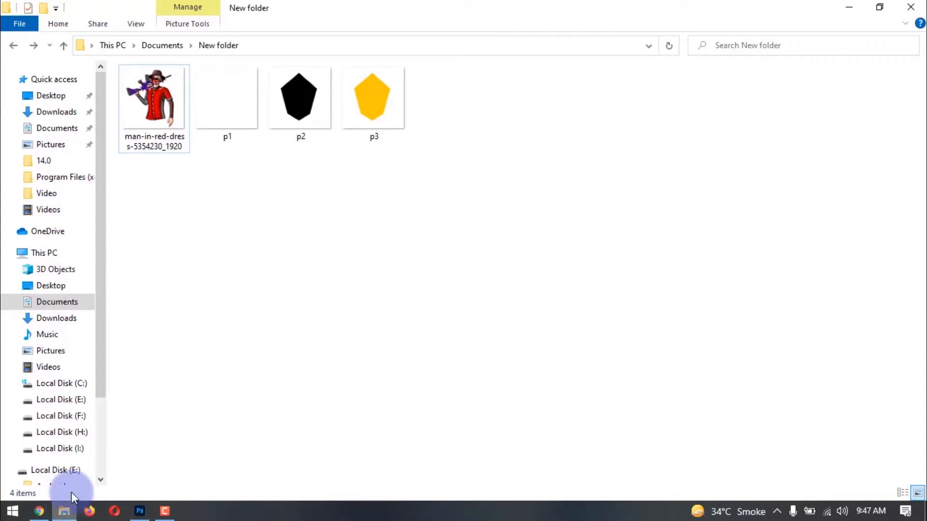
double_click(162, 134)
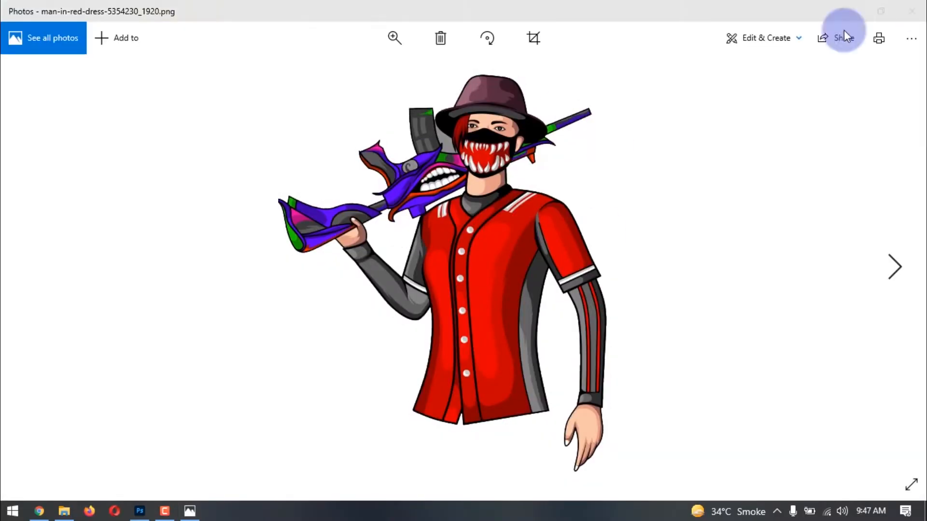
left_click(856, 8)
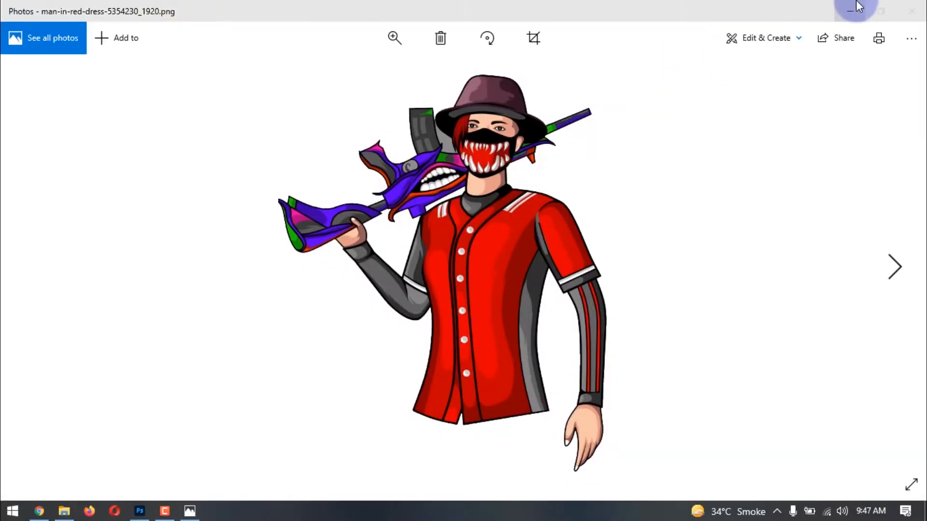
left_click(909, 9)
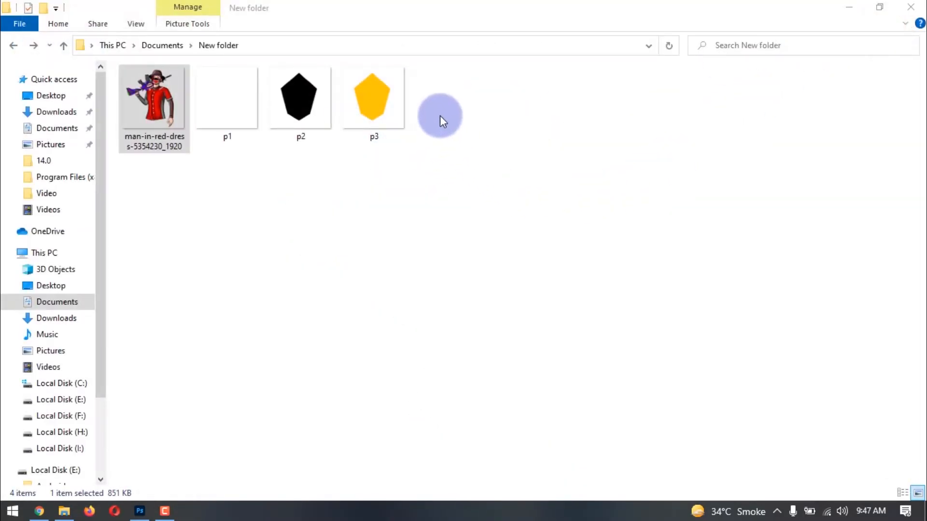
left_click_drag(453, 120, 247, 103)
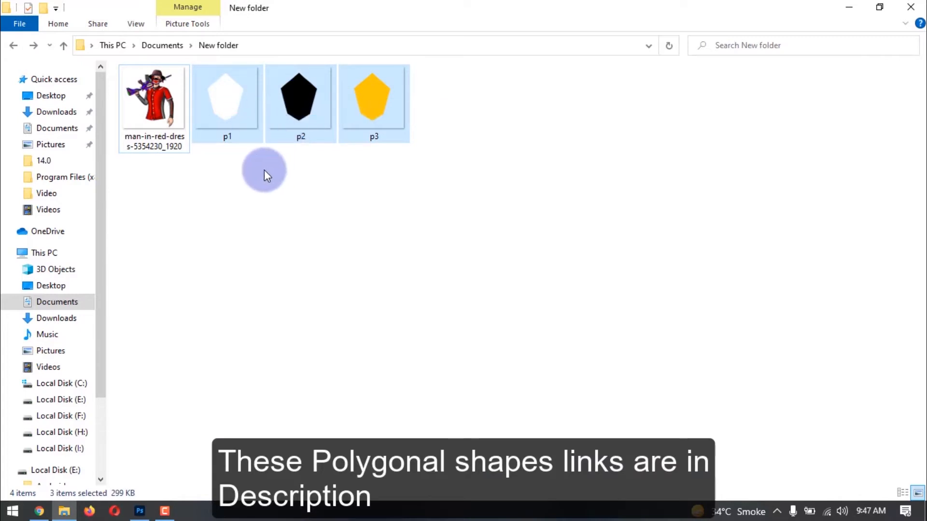
left_click_drag(231, 156, 436, 97)
left_click(201, 138)
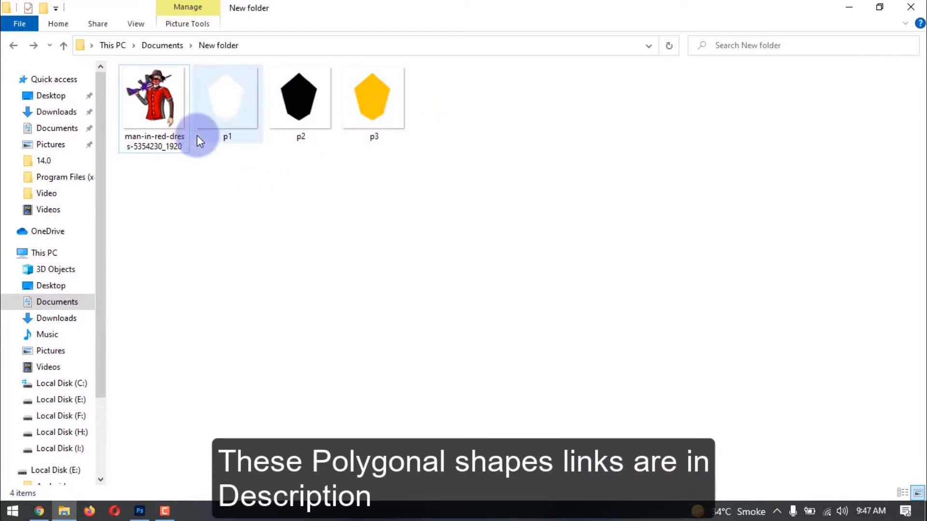
Place the white polygon file p1 from the folder into the yellow Untitled-1 document in Photoshop, centred and scaled down slightly
left_click_drag(242, 138, 358, 294)
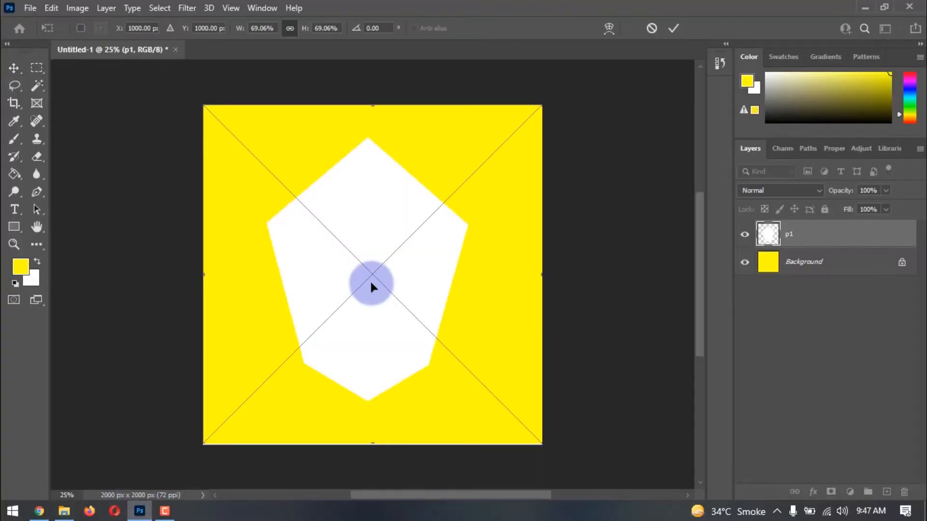
left_click_drag(540, 103, 527, 133)
key("Return")
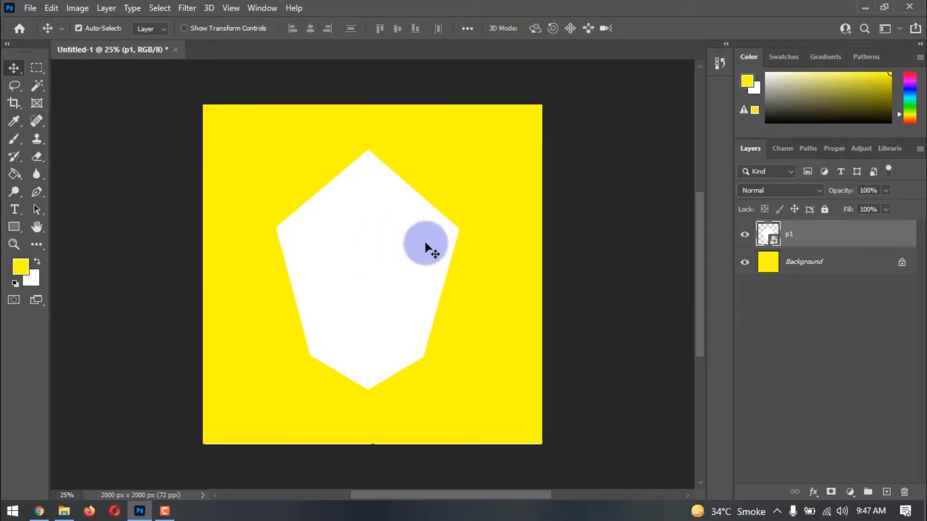
Place the black polygon file p2 over the white one, scaled slightly smaller to leave a thin white border
left_click(140, 511)
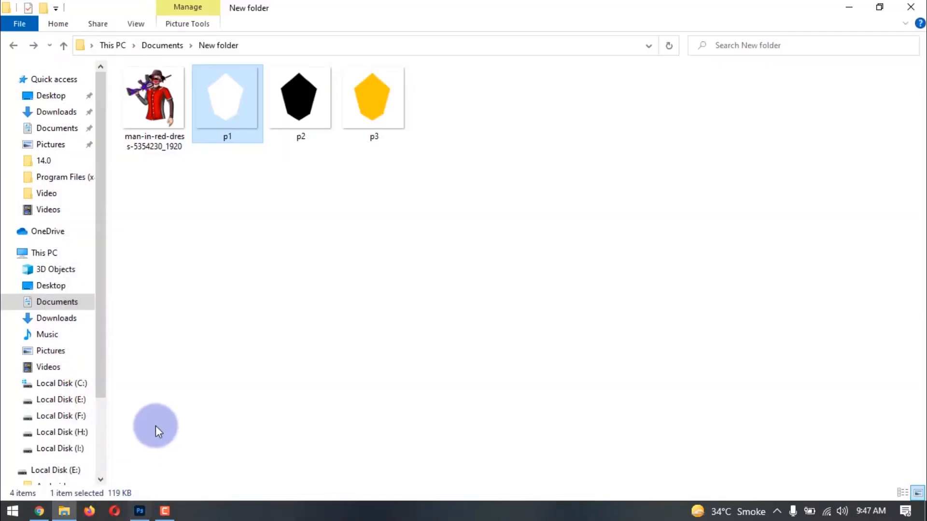
left_click_drag(285, 94, 481, 171)
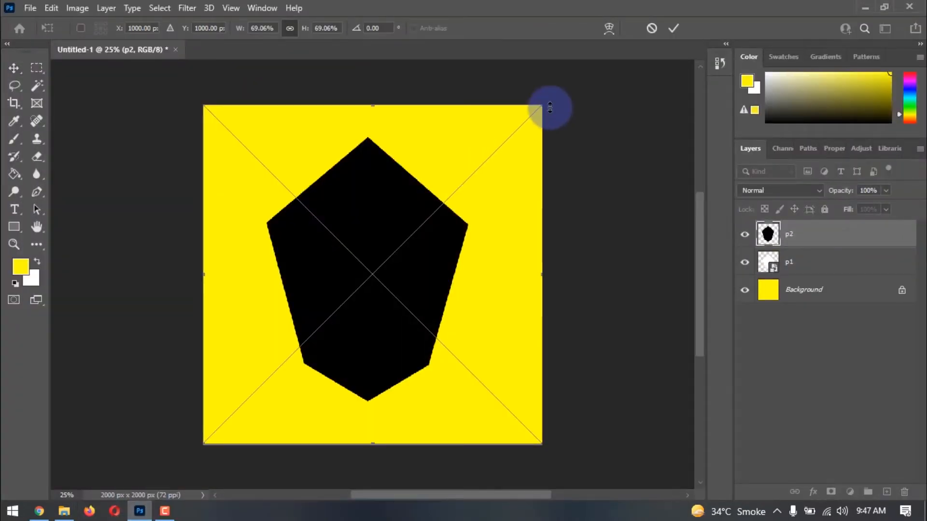
left_click_drag(542, 107, 517, 128)
key("Return")
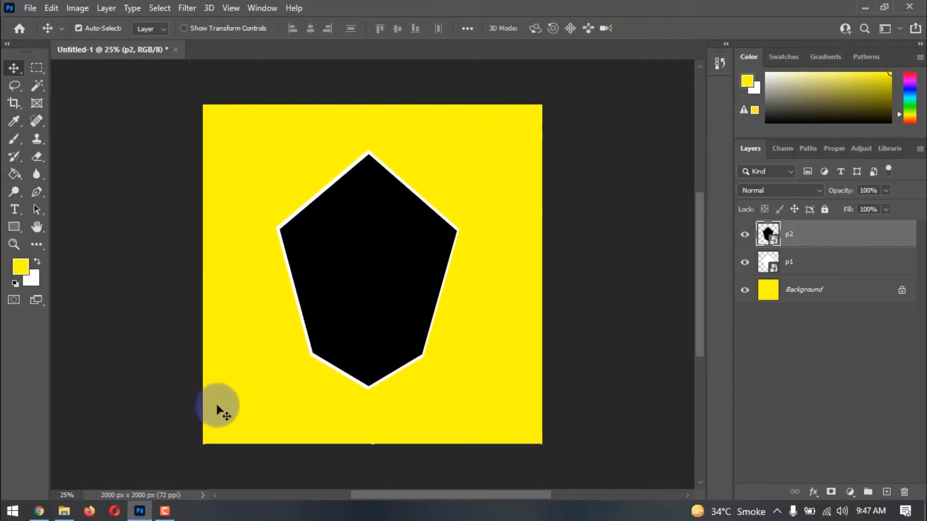
Place the orange polygon file p3 over the black one, scaled to about 57% to leave a black border
left_click(64, 511)
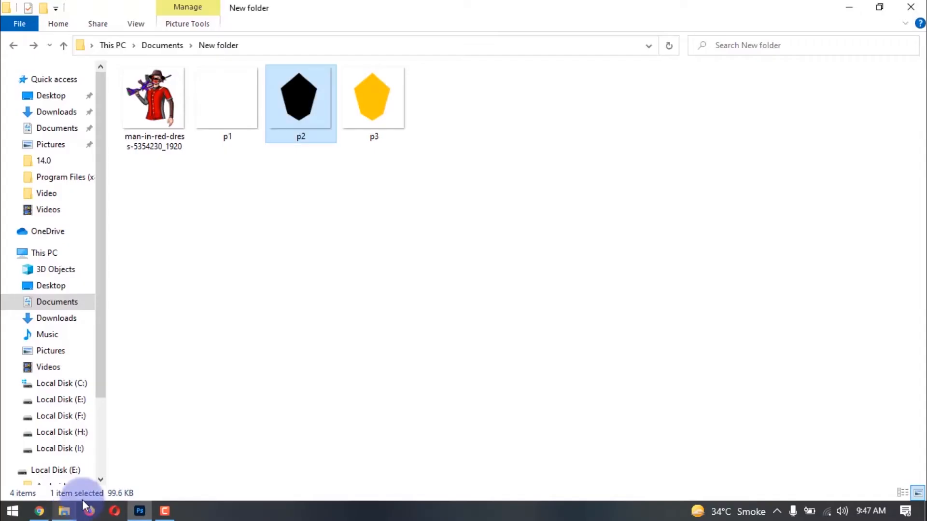
left_click_drag(357, 100, 378, 269)
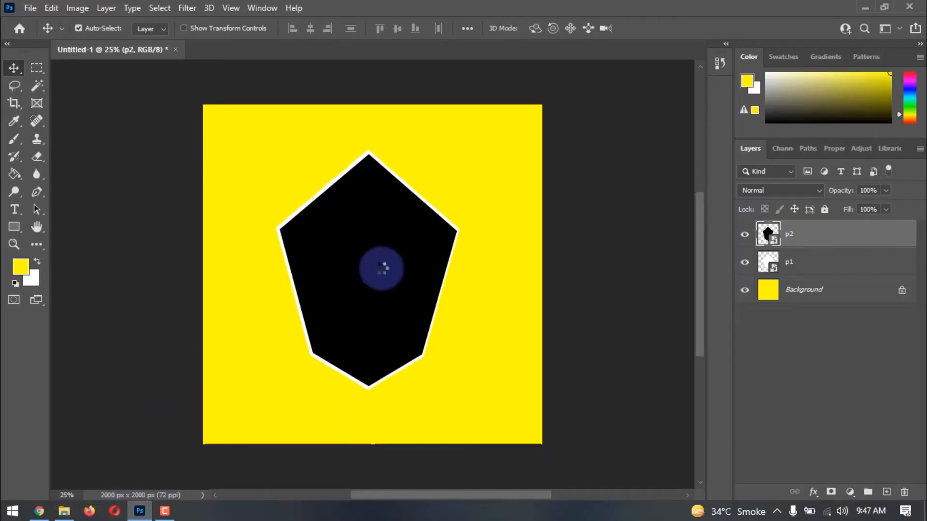
left_click_drag(537, 108, 510, 139)
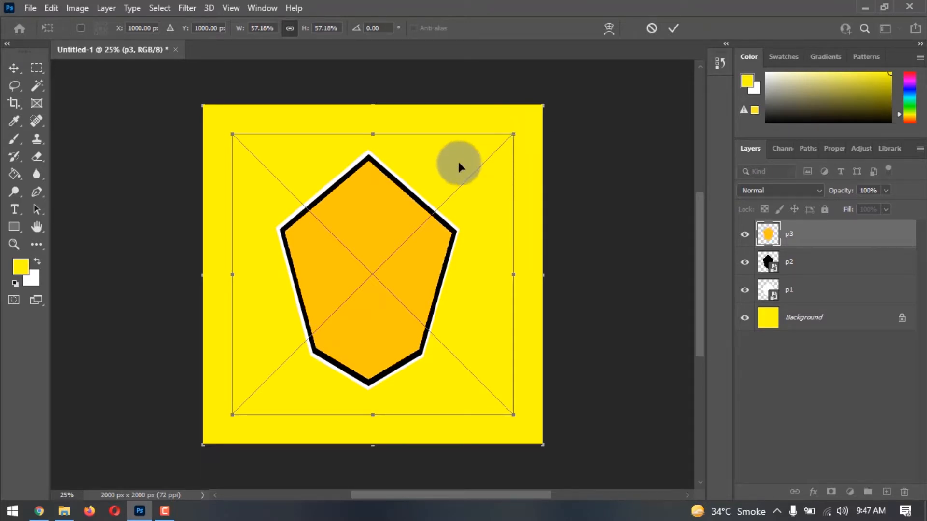
Warp the orange polygon by bulging its top edge upward and bottom edge downward to thin the black border, and commit it
right_click(414, 165)
left_click(446, 312)
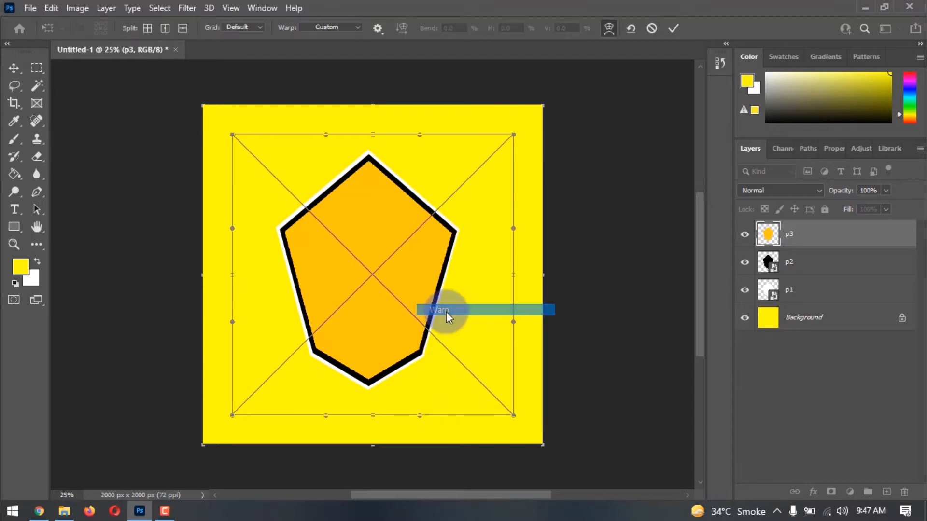
left_click_drag(415, 138, 421, 122)
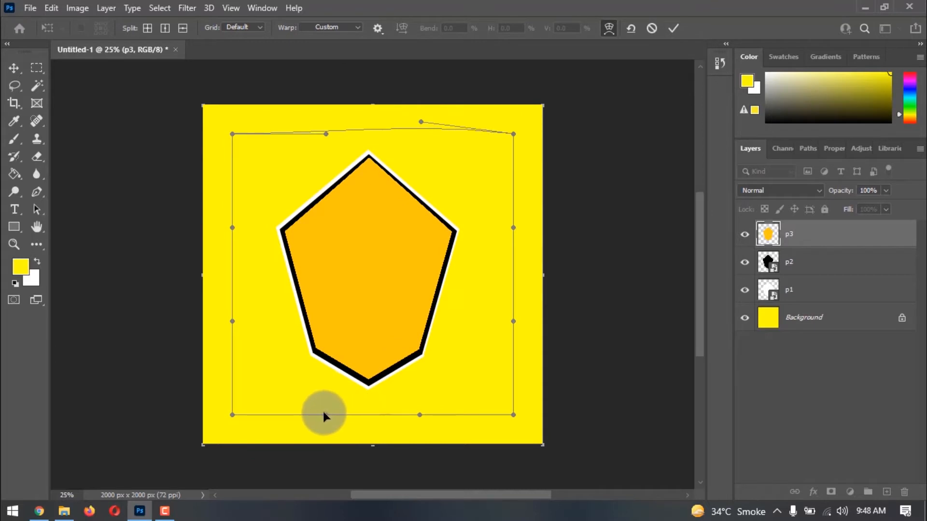
left_click_drag(324, 415, 328, 430)
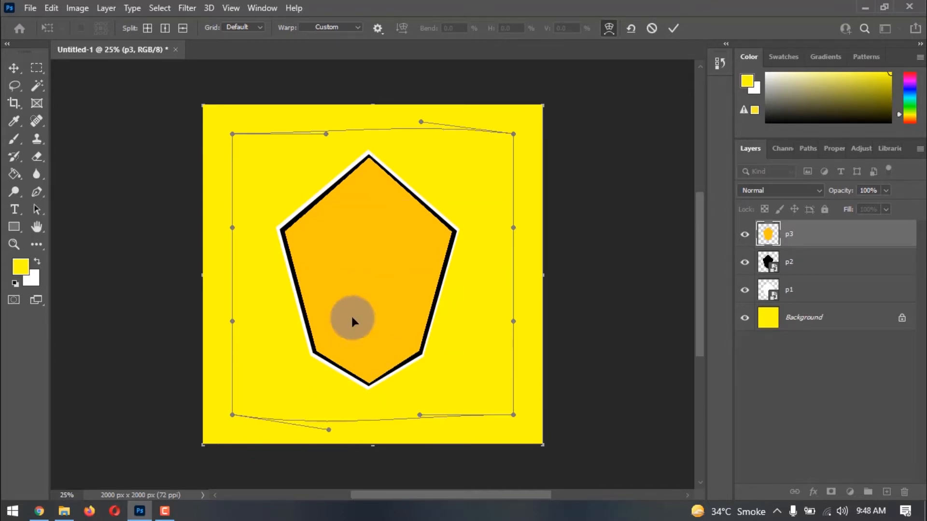
double_click(380, 279)
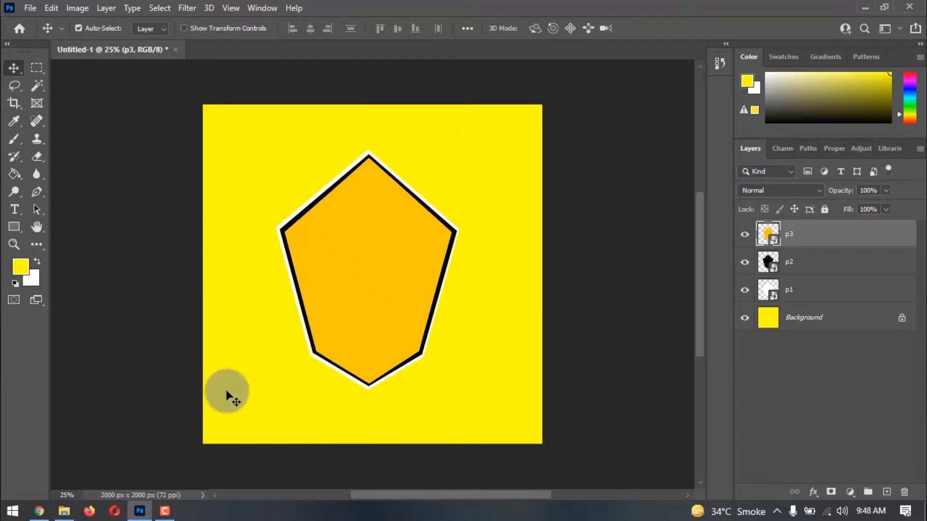
Place another copy of the black polygon file p2 over the orange one, scaled to about 56%
left_click(65, 511)
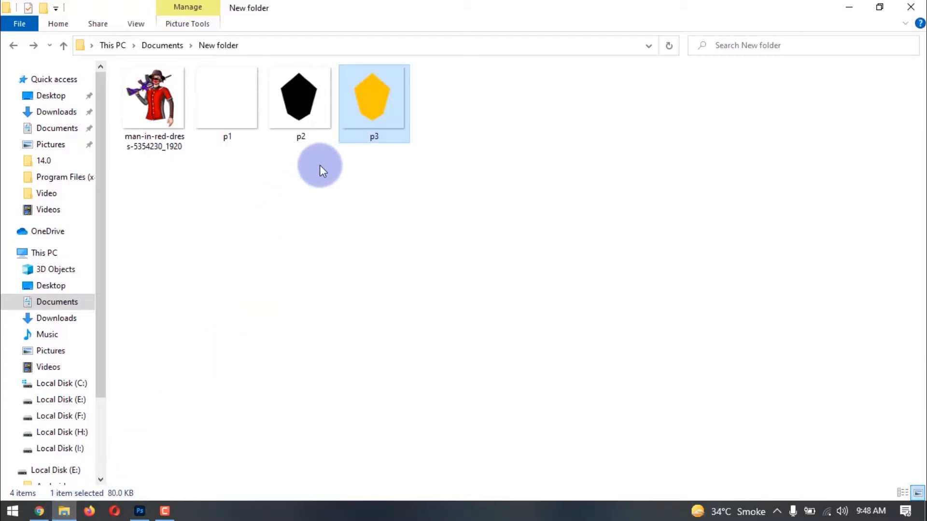
left_click_drag(305, 118, 346, 288)
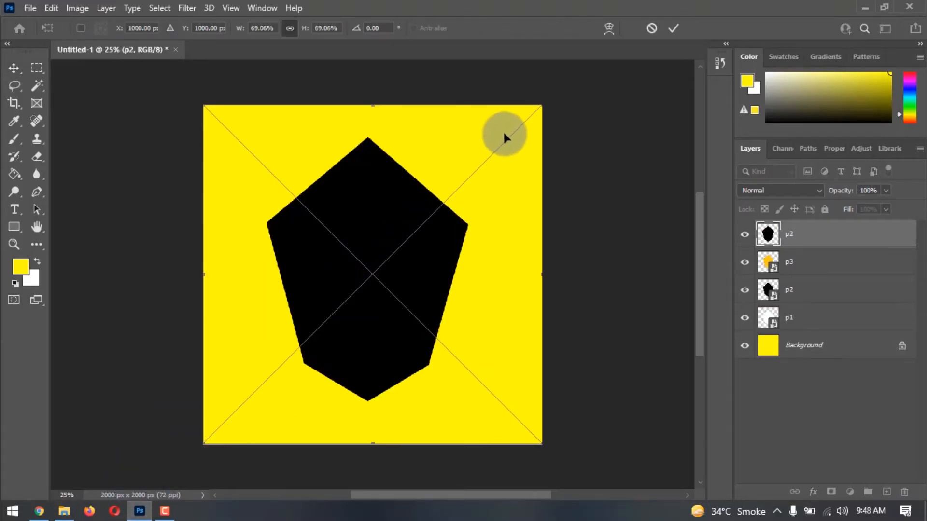
left_click_drag(542, 105, 514, 140)
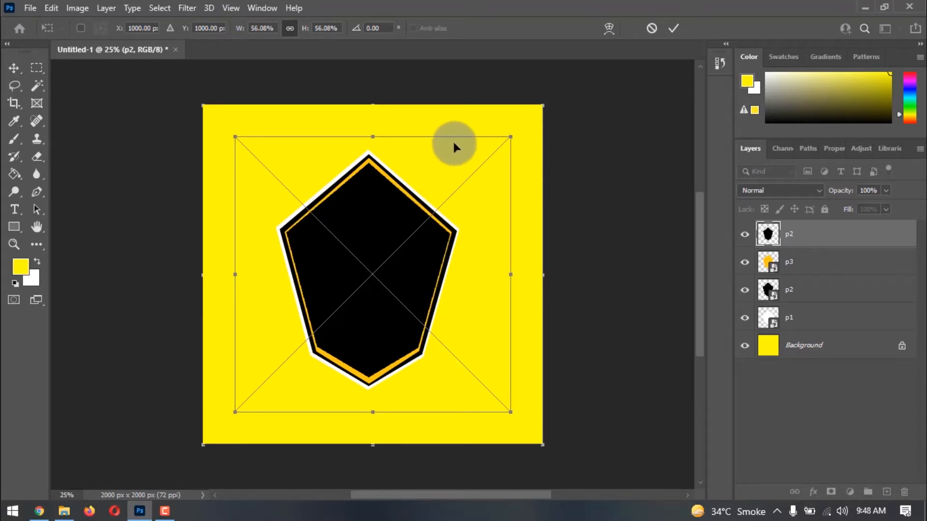
Warp the newly placed black polygon by bulging its top edge upward and bottom edge downward, commit it, and set its layer opacity to 50%
right_click(390, 151)
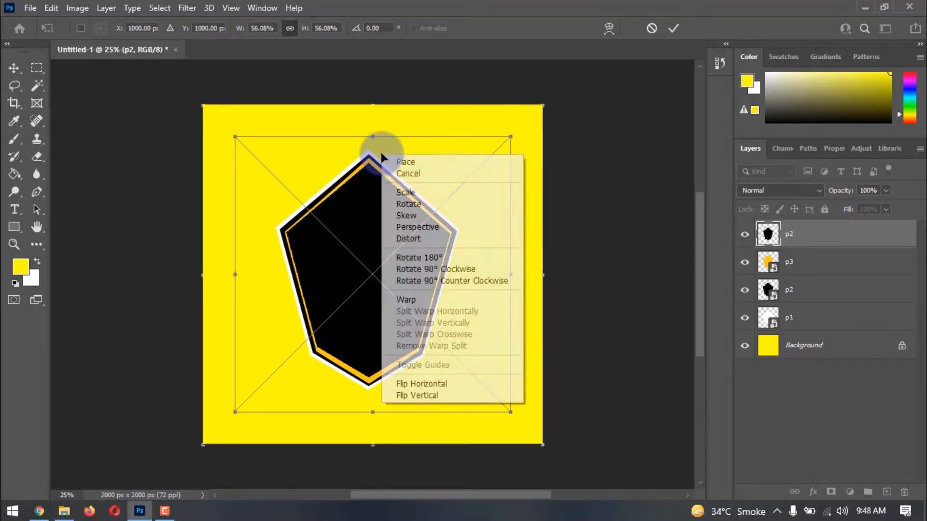
left_click(408, 296)
left_click_drag(419, 140, 418, 122)
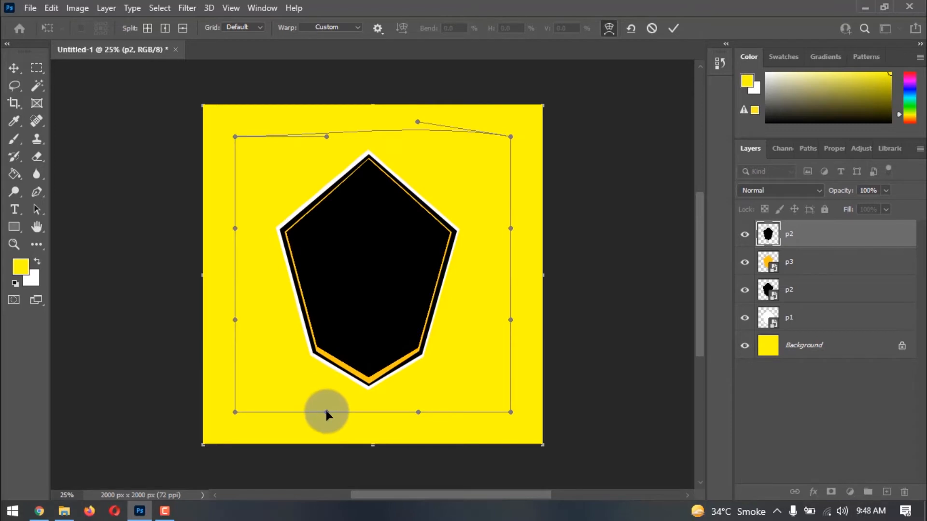
left_click_drag(326, 412, 328, 432)
double_click(367, 275)
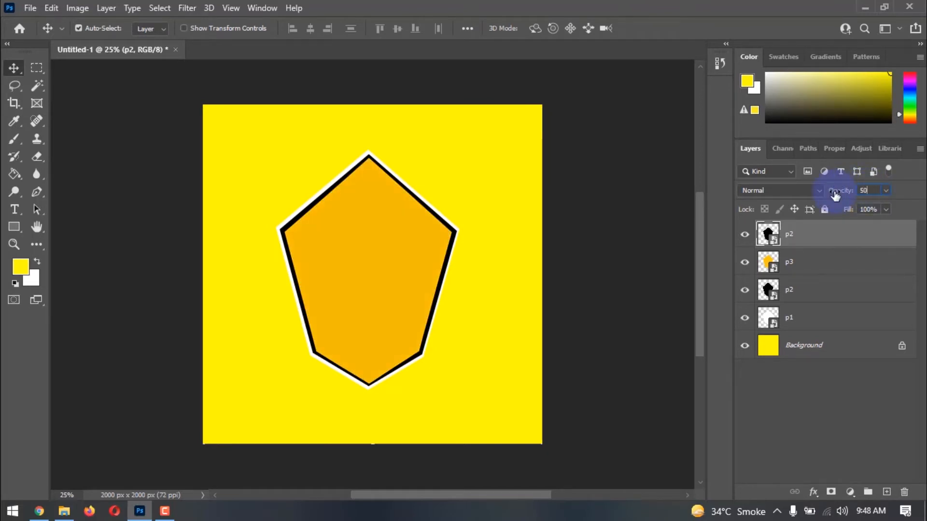
key("Return")
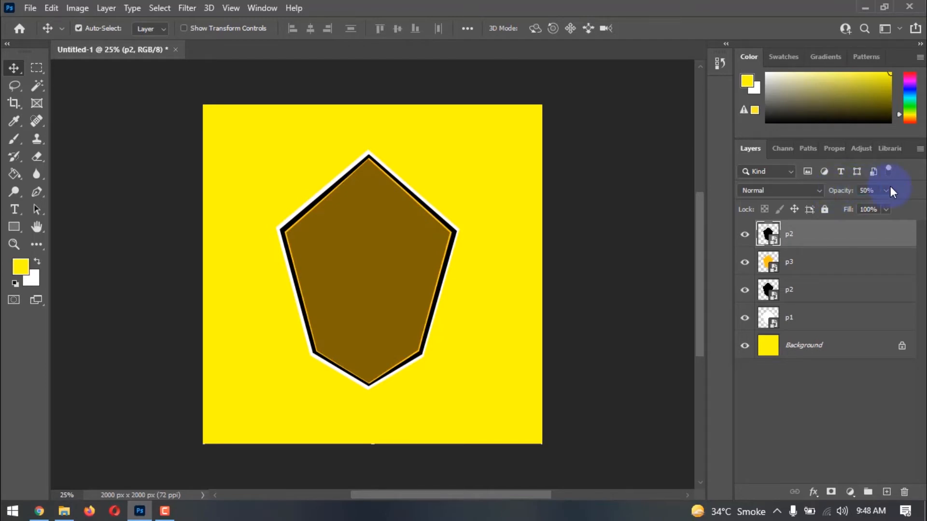
Place another copy of the black polygon file p2 over the semi-transparent one, scaled to about 54%, and commit it
left_click(64, 511)
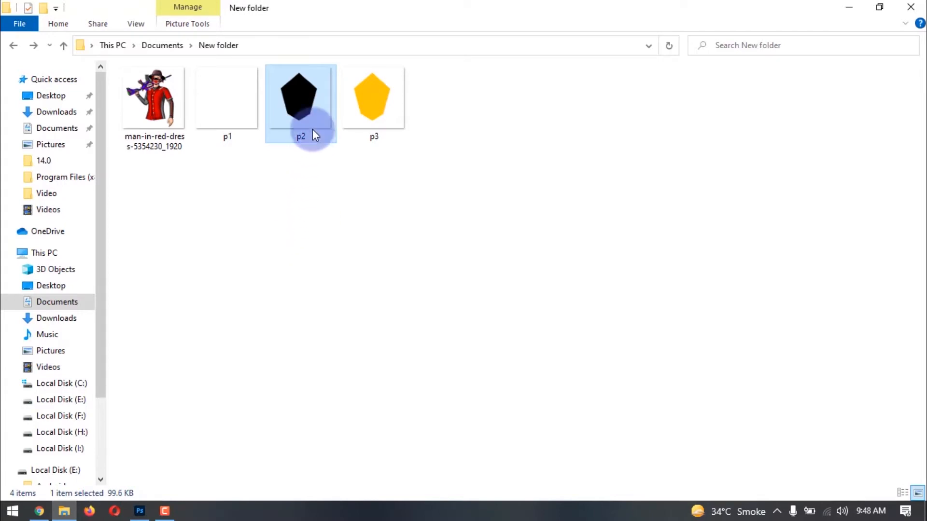
left_click_drag(312, 128, 352, 306)
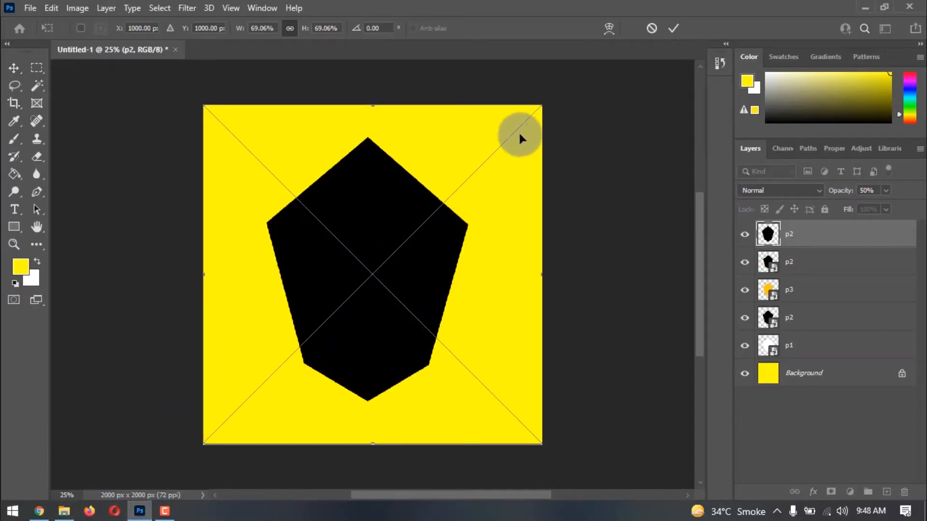
left_click_drag(542, 105, 506, 140)
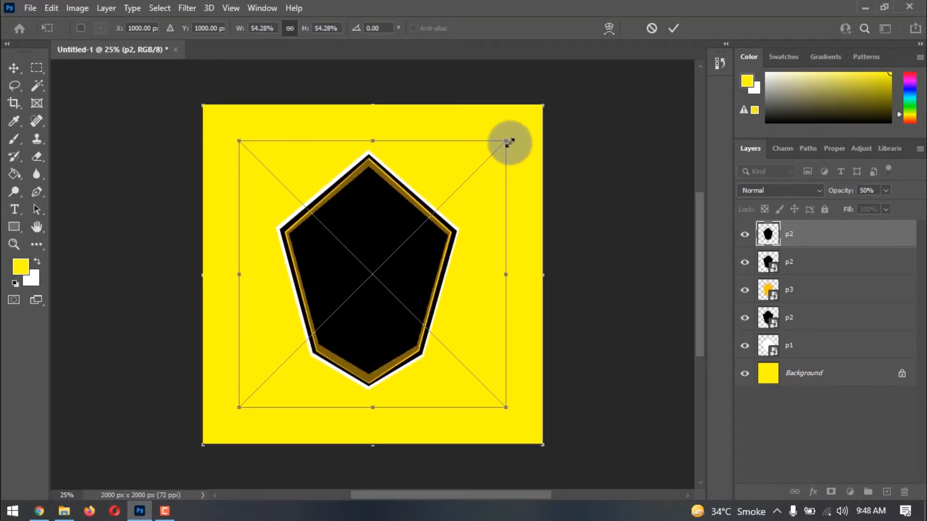
double_click(450, 140)
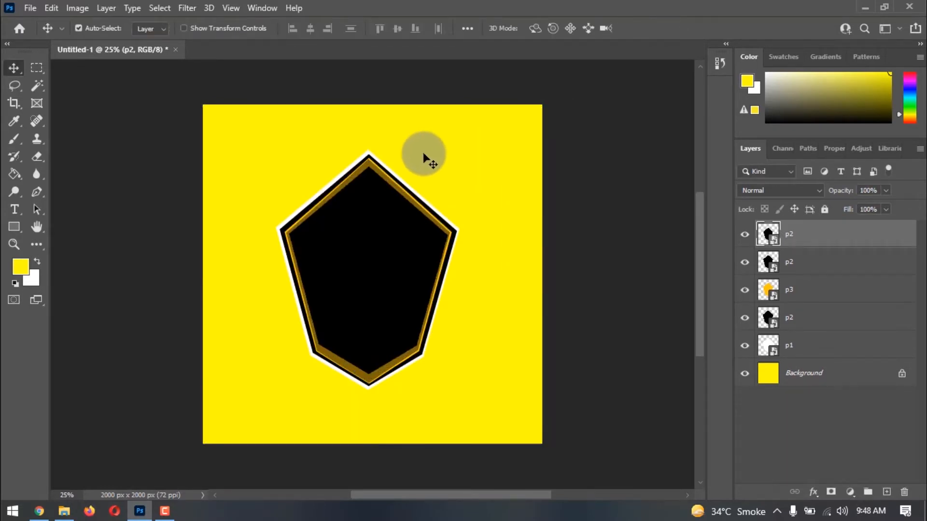
Warp the topmost black polygon by bulging its top edge upward and bottom edge downward to thin the gold border around it
key("ctrl+t")
right_click(380, 211)
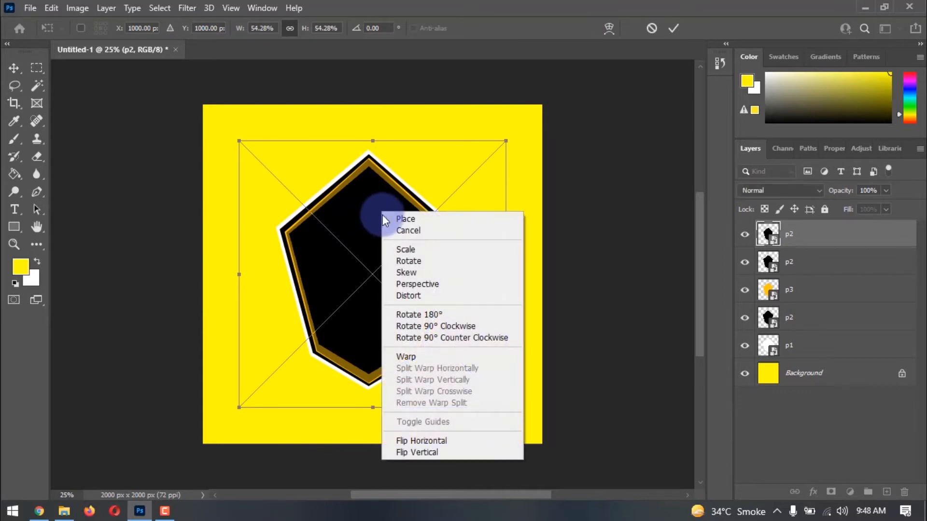
left_click(434, 354)
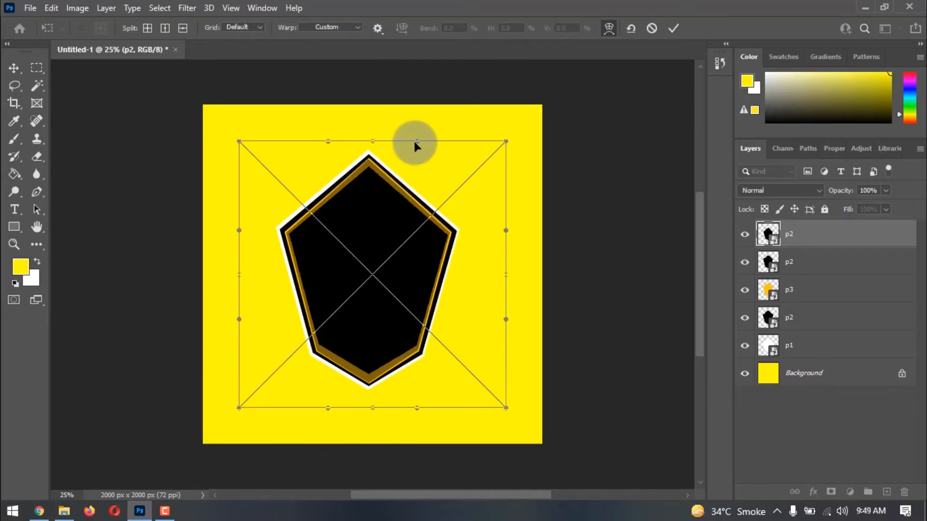
left_click_drag(415, 142, 411, 117)
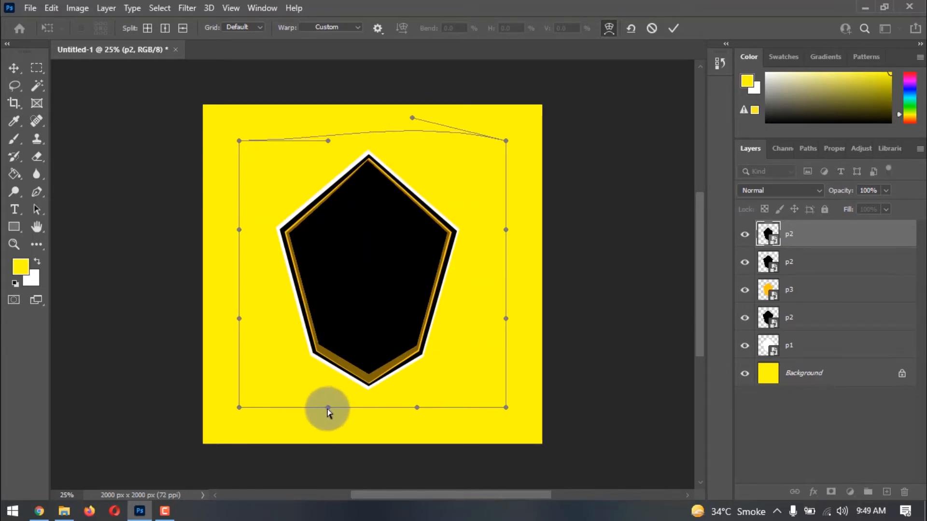
left_click_drag(327, 409, 326, 442)
key("Return")
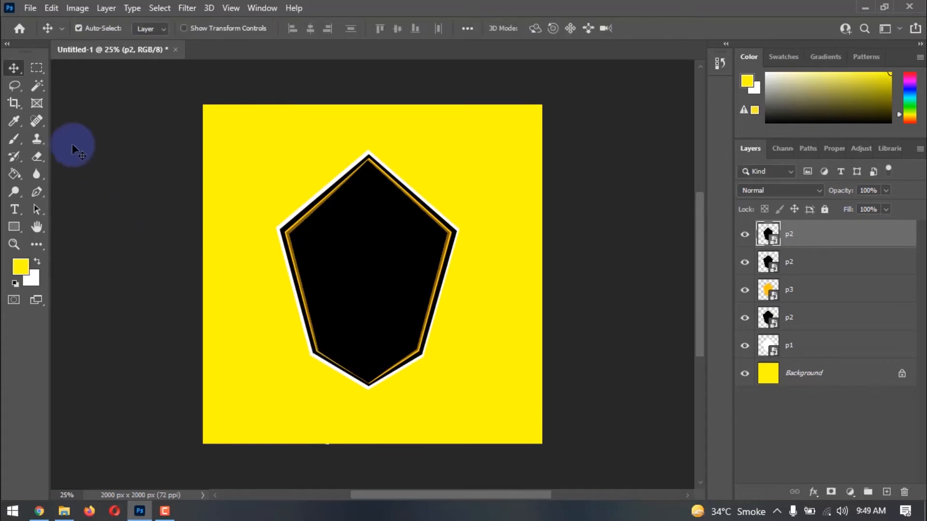
Place the man-in-red-dress character file over the polygons, scaled to about 68% with the hat near the polygon's upper tip
left_click(64, 511)
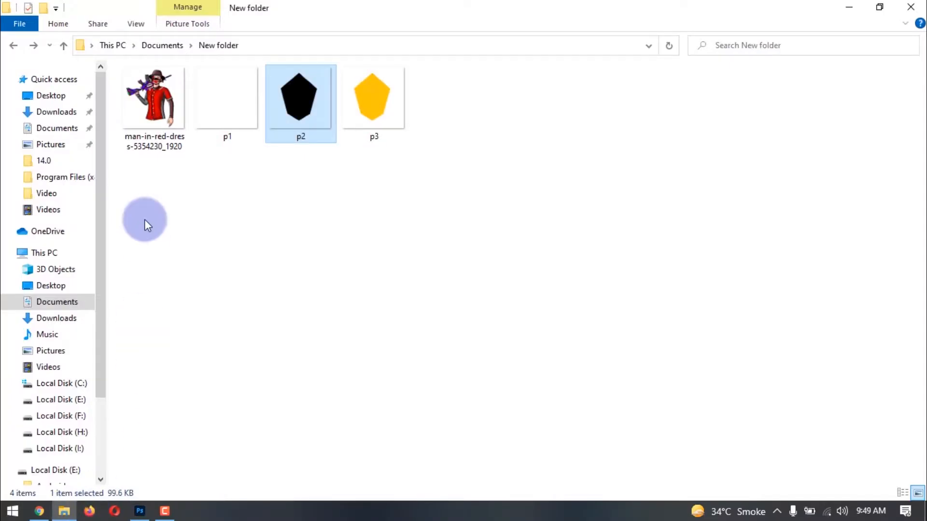
left_click_drag(144, 113, 403, 239)
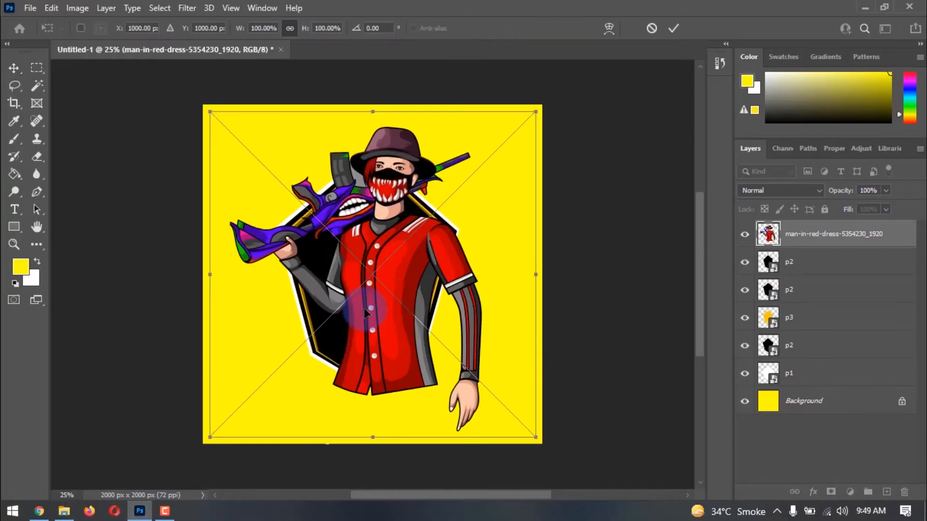
left_click_drag(535, 112, 492, 174)
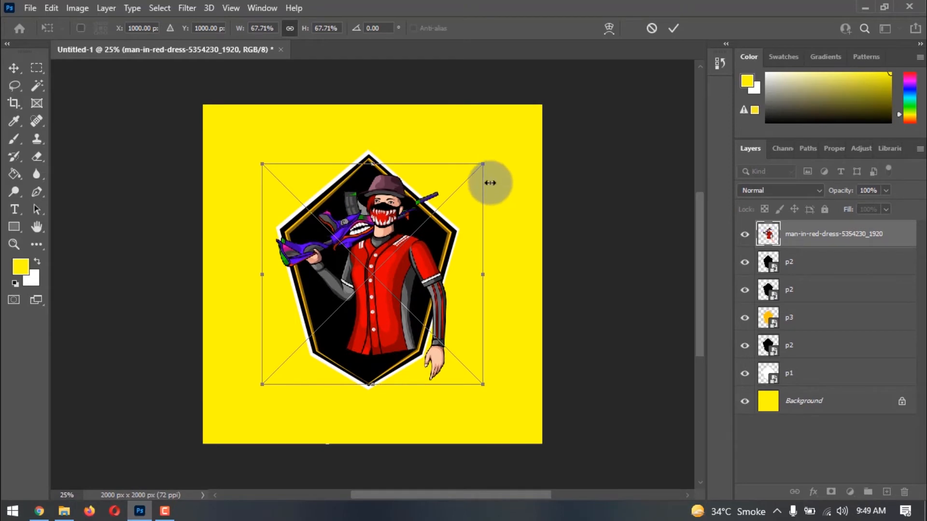
left_click_drag(457, 260, 446, 253)
left_click_drag(467, 150, 472, 149)
key("Return")
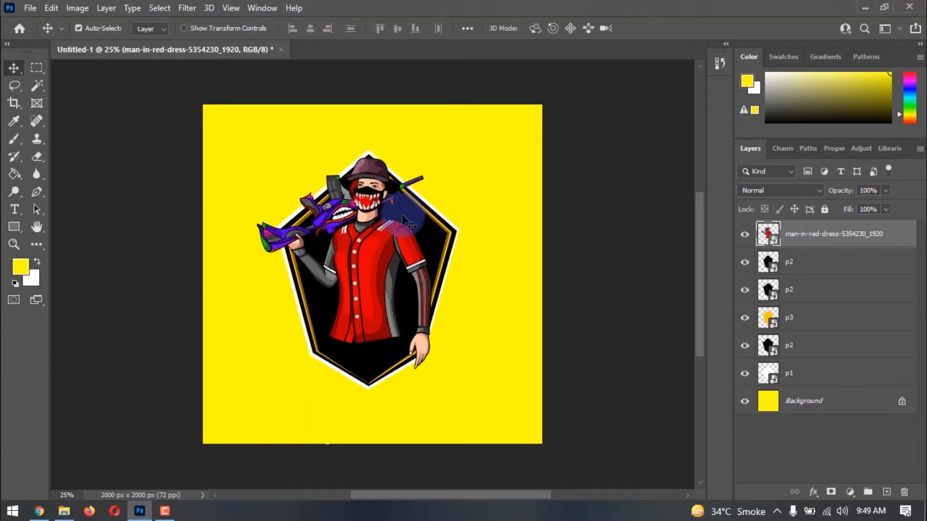
Nudge the character illustration slightly to fine-tune its position on the polygon badge
left_click_drag(357, 277, 359, 274)
key("Down")
key("Down")
key("Down")
key("Down")
key("Down")
key("Down")
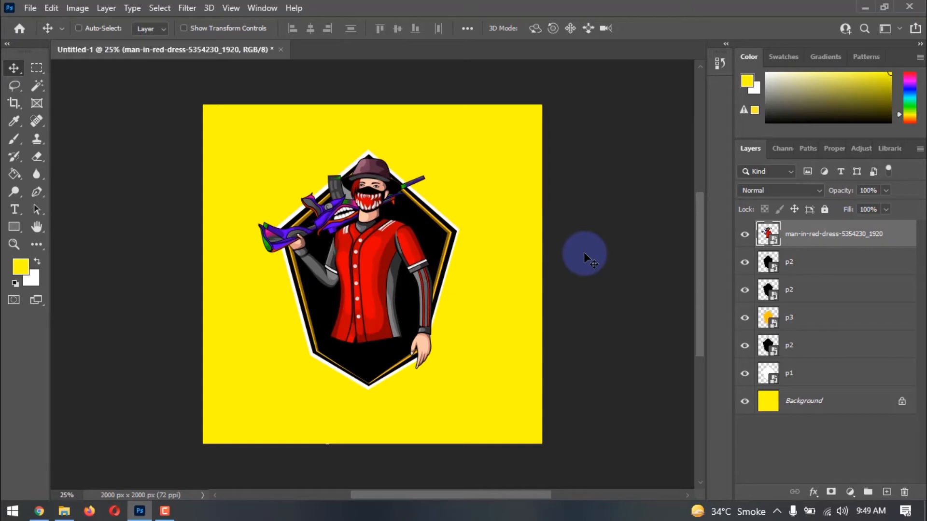
Stamp all visible layers into a new merged layer on top and convert it to a smart object
key("ctrl+shift+alt+e")
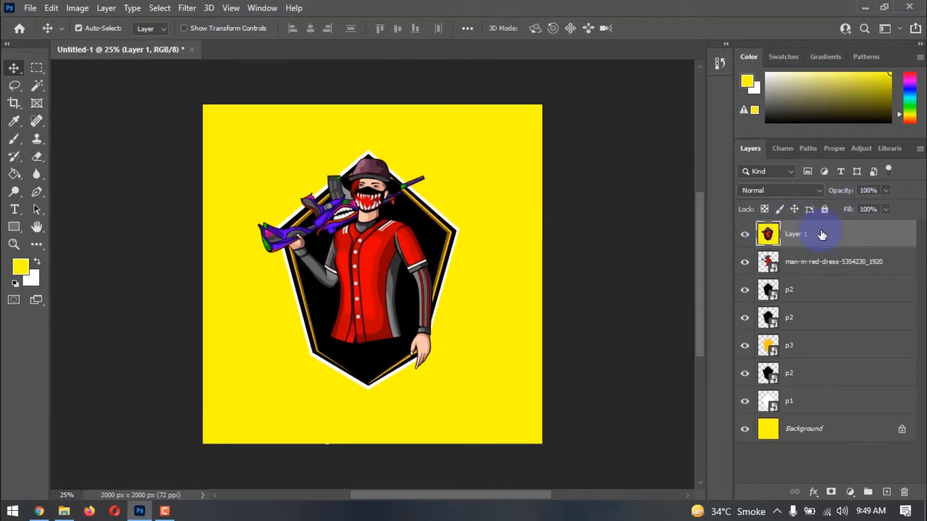
right_click(796, 238)
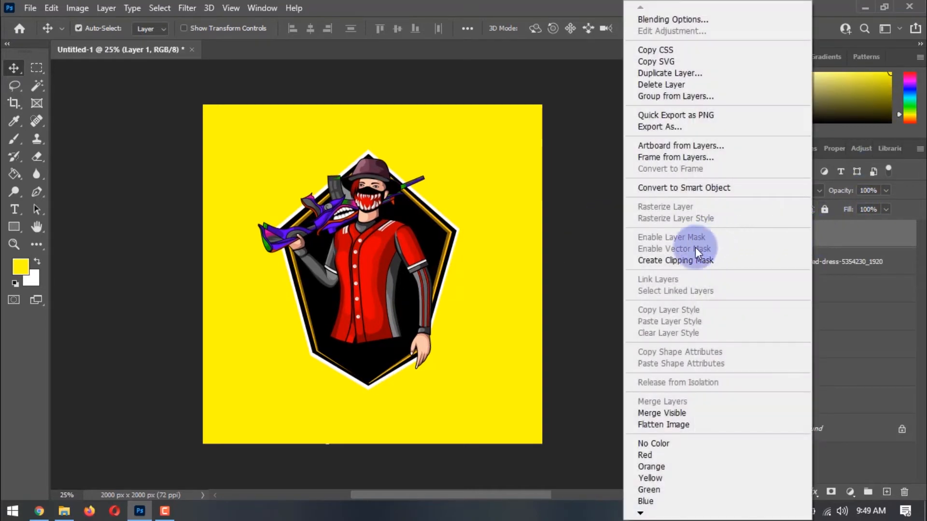
left_click(710, 189)
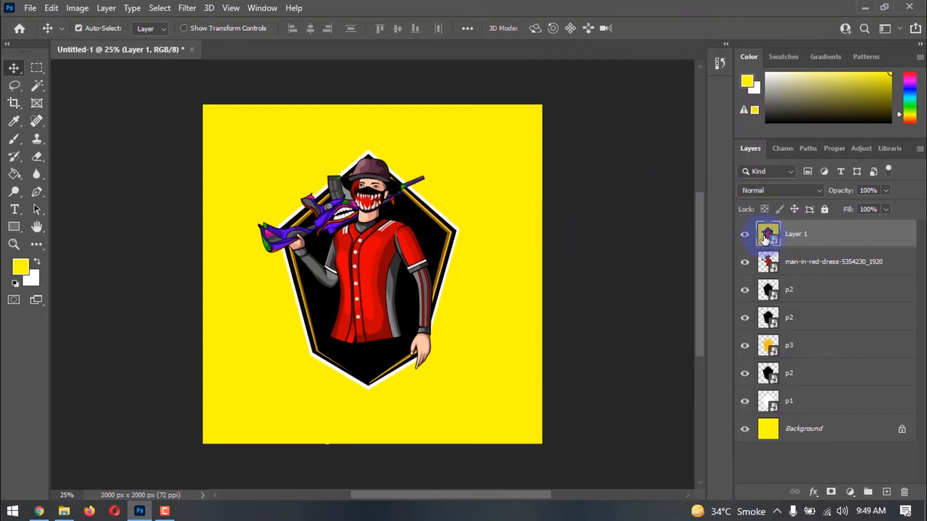
Enlarge the merged Layer 1 from its centre to about 186% so it extends beyond the canvas
scroll(509, 171, "down", 3, "alt")
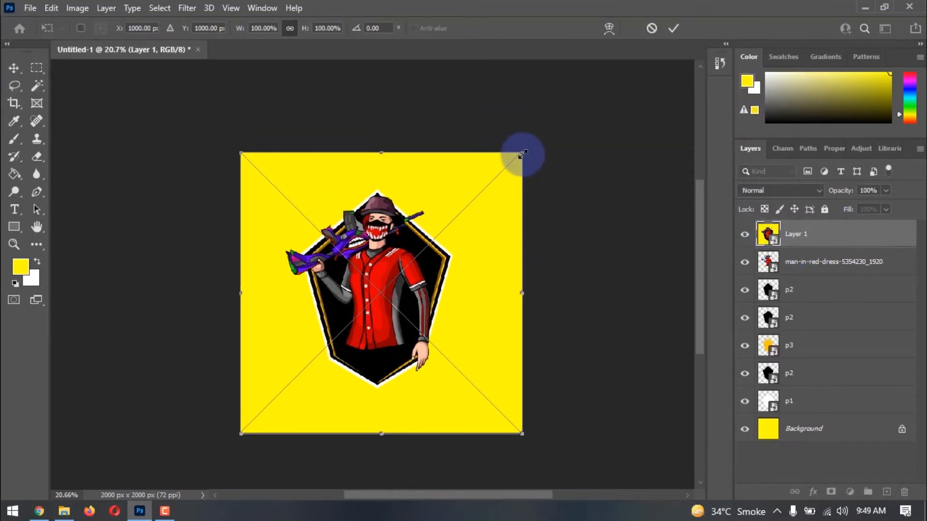
left_click_drag(522, 153, 659, 99)
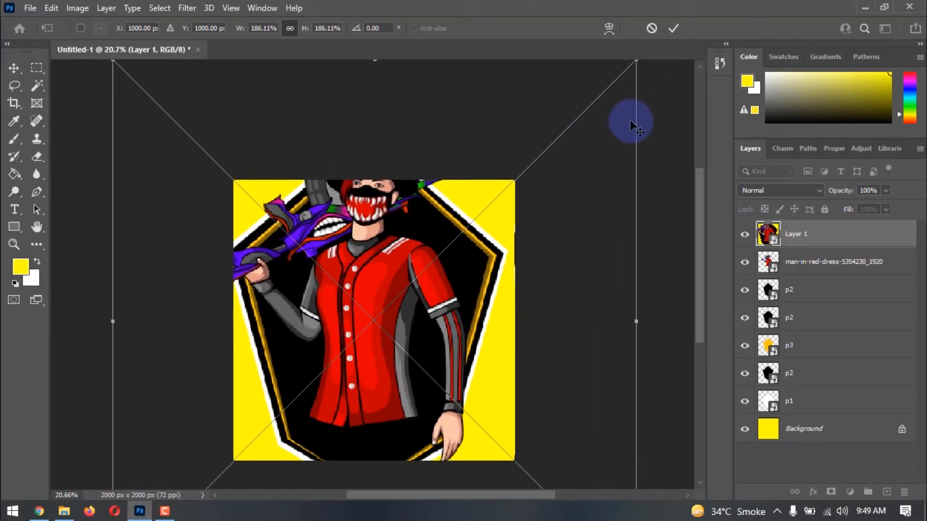
key("Return")
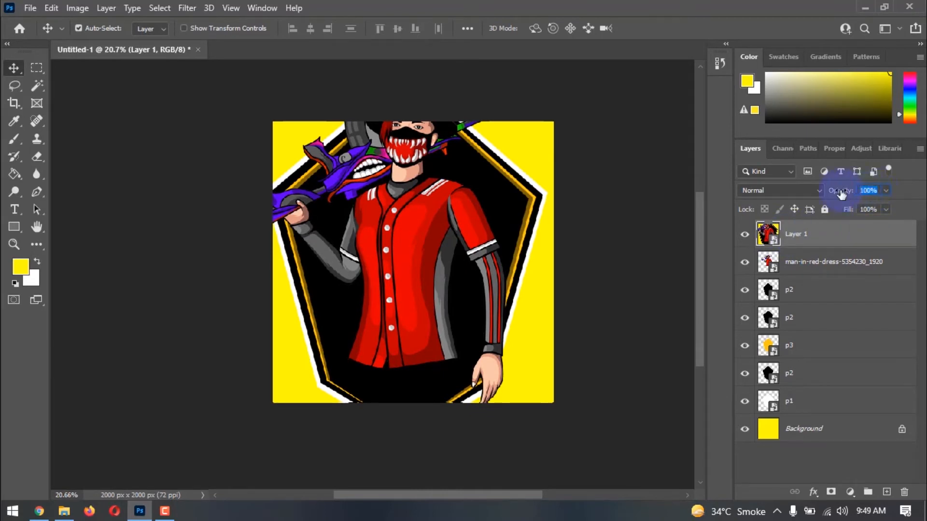
Set the opacity of Layer 1 to 25% and shift the faded enlarged artwork slightly down and to the left
key("Return")
type("5")
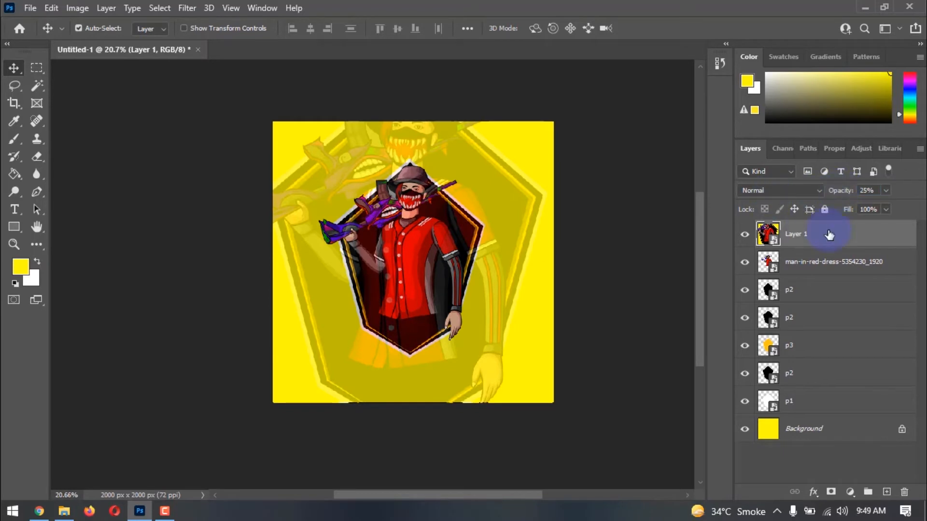
left_click_drag(400, 168, 393, 174)
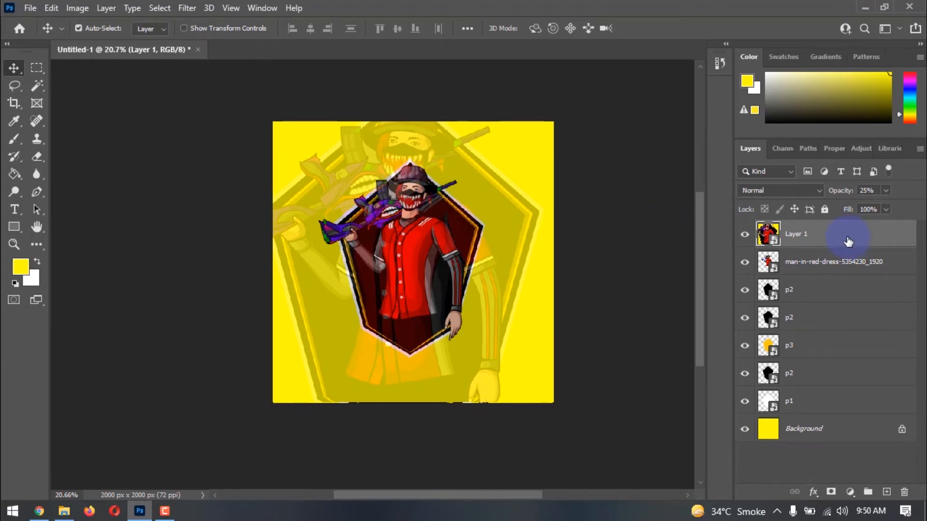
Rasterize the Layer 1 smart object so the Eraser tool can be used on it
scroll(445, 241, "up", 2)
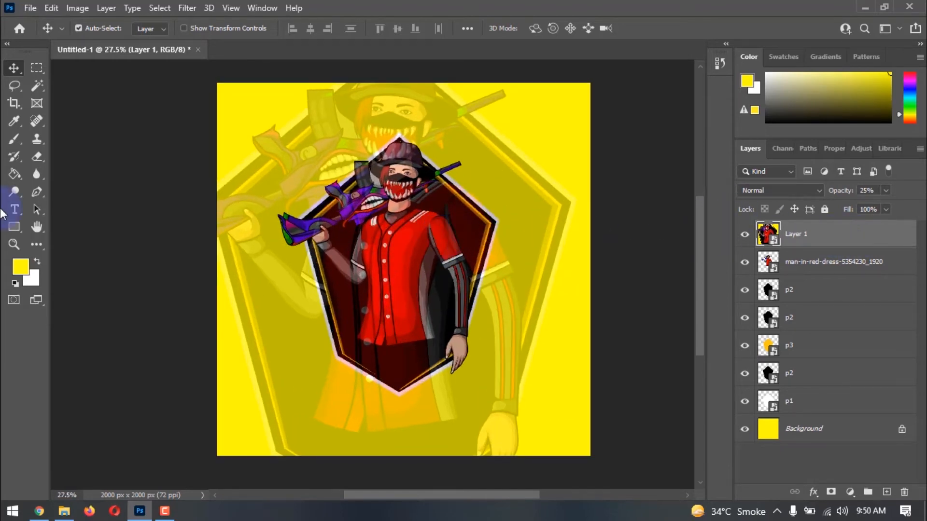
left_click(39, 160)
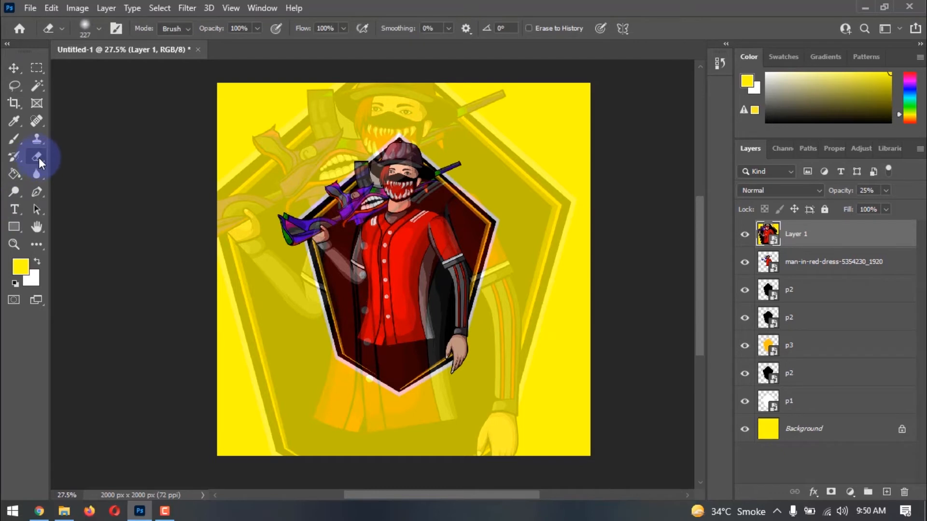
left_click(403, 212)
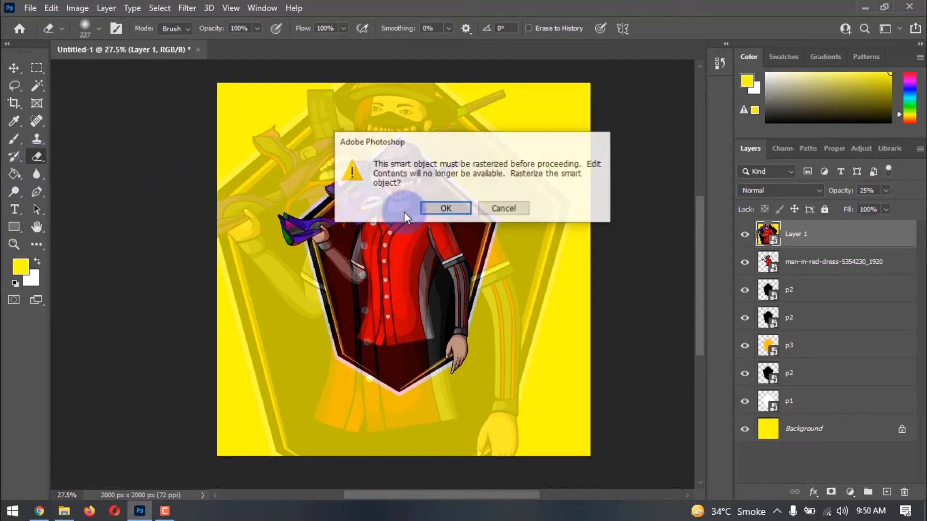
left_click(445, 208)
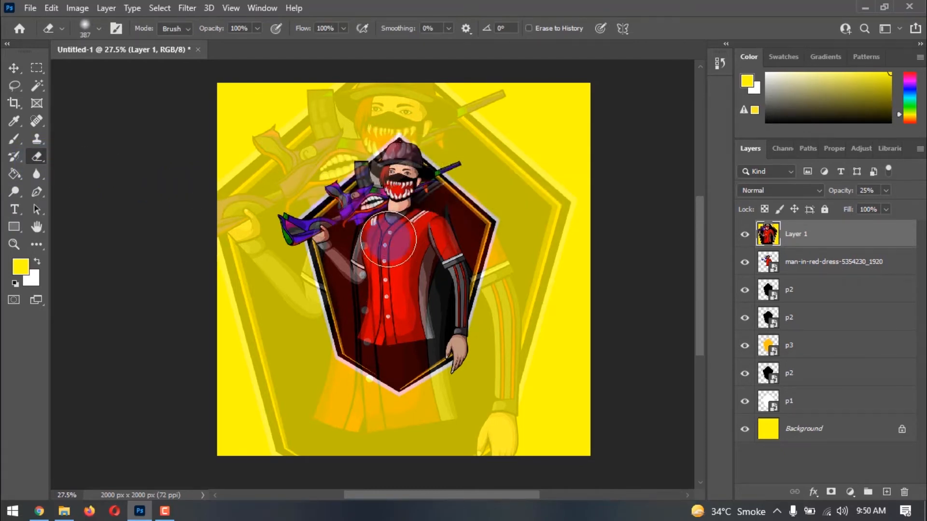
Erase the faded Layer 1 artwork where it overlaps the main character and polygon badge, using a soft 387 px eraser with 0% hardness
mouse_move(388, 240)
left_mouse_down()
mouse_move(383, 211)
mouse_move(373, 272)
mouse_move(348, 248)
mouse_move(353, 271)
left_mouse_up()
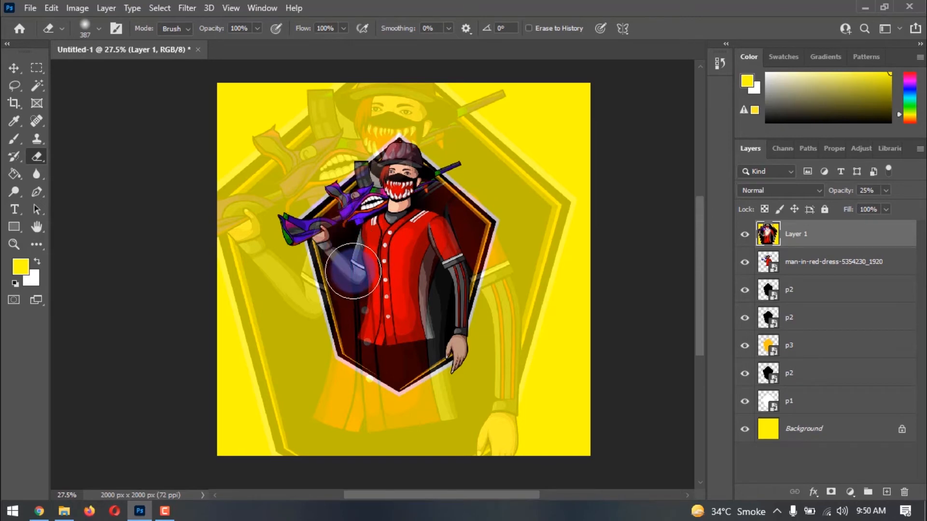
scroll(354, 278, "up", 4)
right_click(364, 299)
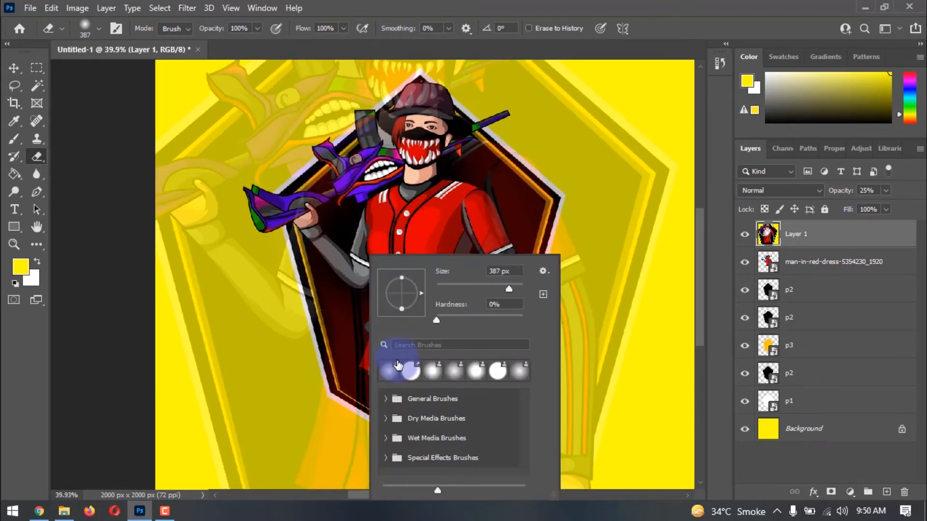
left_click(398, 366)
left_click(335, 378)
mouse_move(335, 379)
left_mouse_down()
mouse_move(361, 338)
mouse_move(393, 389)
mouse_move(413, 398)
mouse_move(464, 352)
mouse_move(488, 252)
mouse_move(486, 296)
mouse_move(514, 199)
mouse_move(471, 169)
mouse_move(440, 128)
mouse_move(418, 128)
mouse_move(410, 161)
mouse_move(333, 207)
mouse_move(377, 142)
mouse_move(363, 170)
mouse_move(381, 183)
mouse_move(337, 217)
mouse_move(355, 301)
mouse_move(461, 280)
mouse_move(444, 299)
mouse_move(424, 265)
mouse_move(368, 276)
left_mouse_up()
scroll(424, 265, "down", 3)
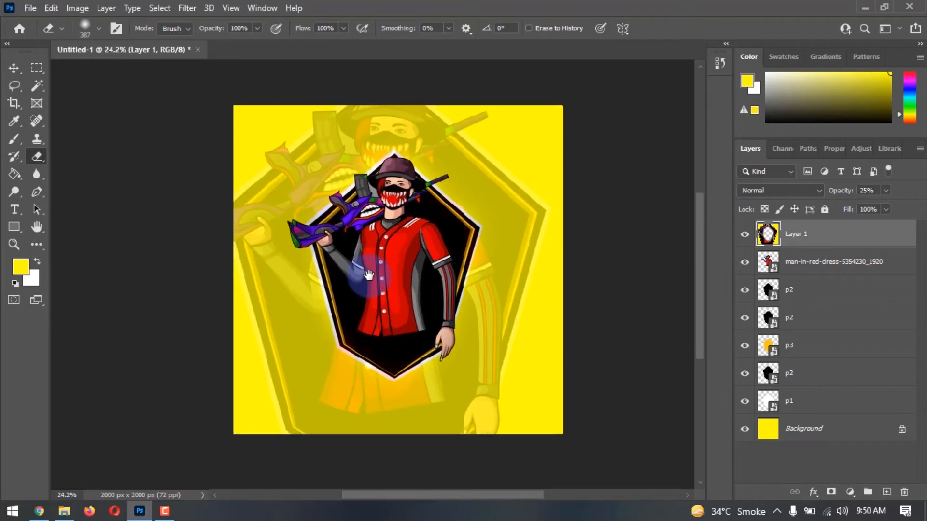
scroll(348, 283, "up", 1)
left_click(14, 68)
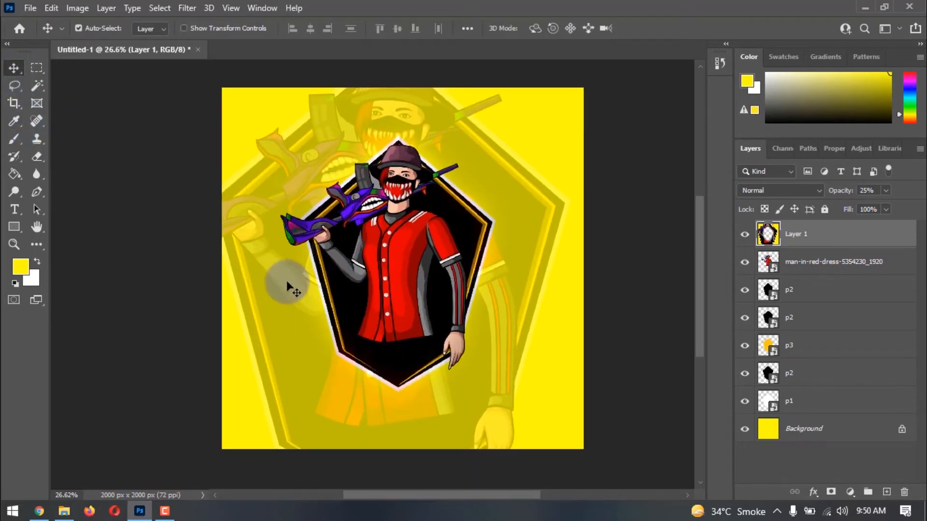
scroll(311, 289, "right", 1)
scroll(311, 289, "down", 1)
left_click(768, 425)
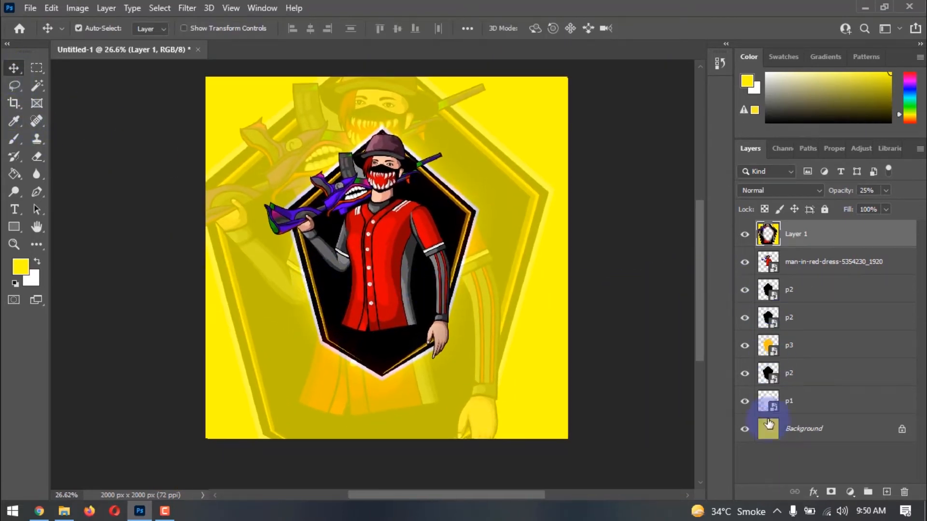
Start a new text layer in the Transformers font just below the lower-left edge of the badge
left_click(8, 211)
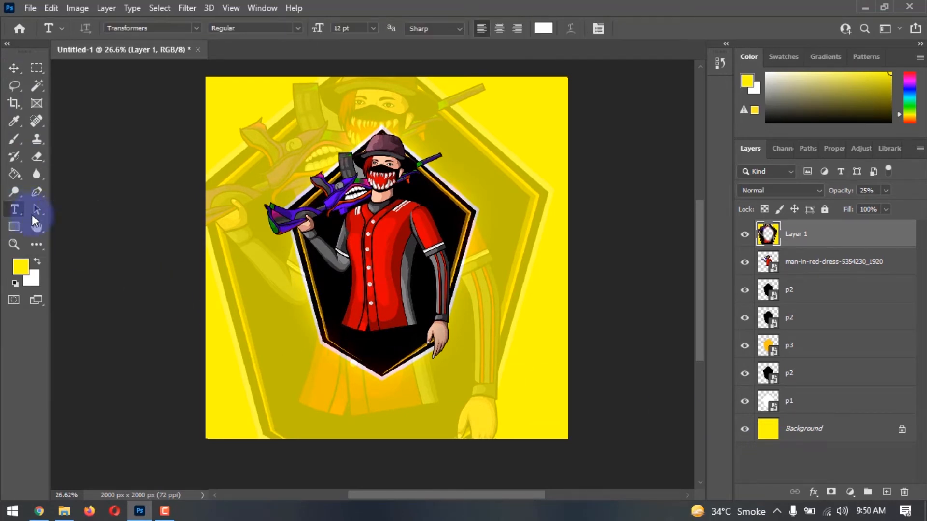
left_click(303, 381)
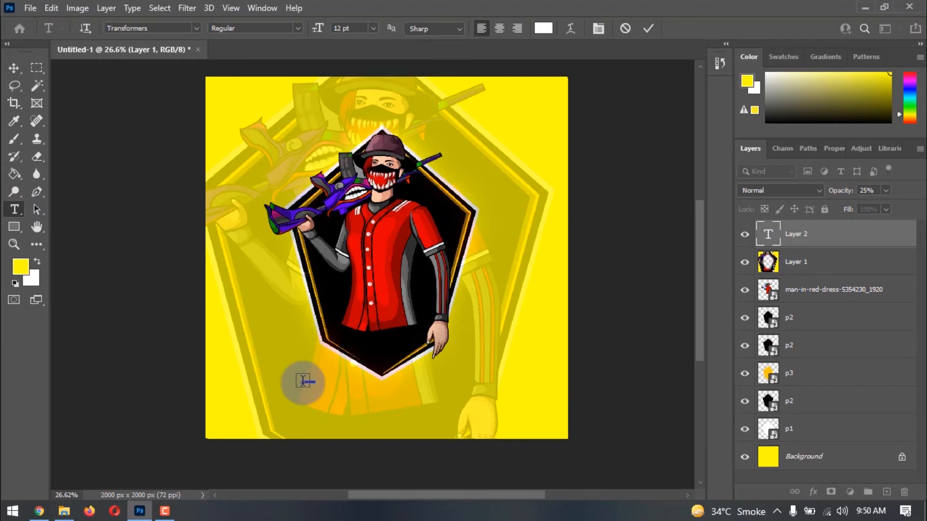
left_click(11, 72)
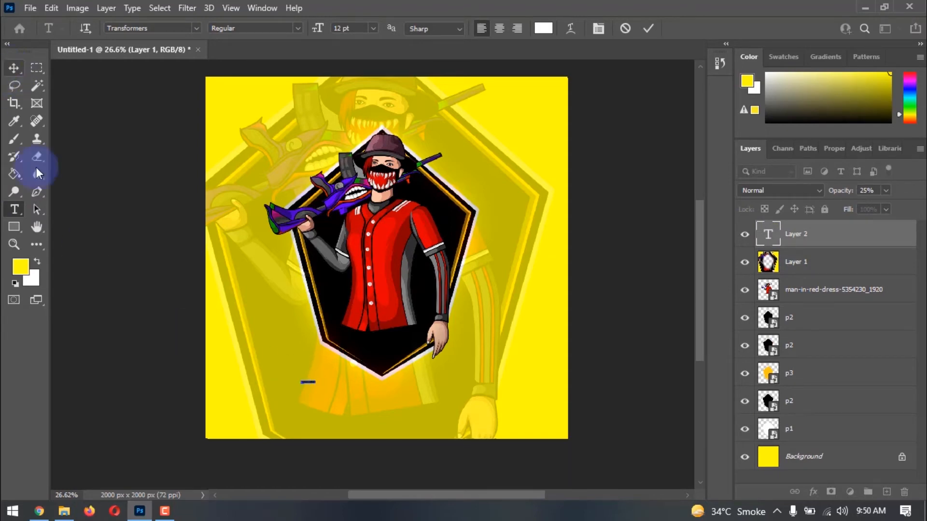
Switch to Chrome, search for "download transfermer font" and view the Transformers Movie font page on dafont.com before returning to Photoshop
left_click(40, 511)
left_click(183, 11)
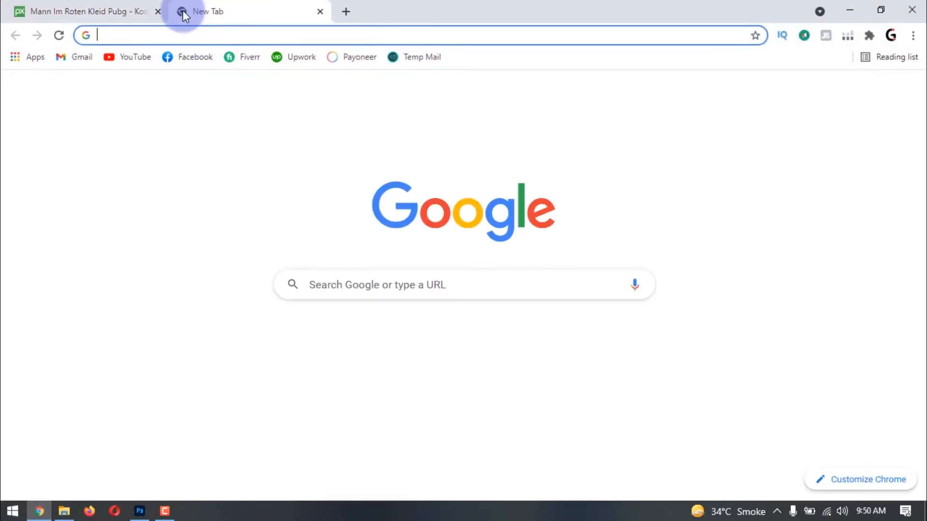
type("download")
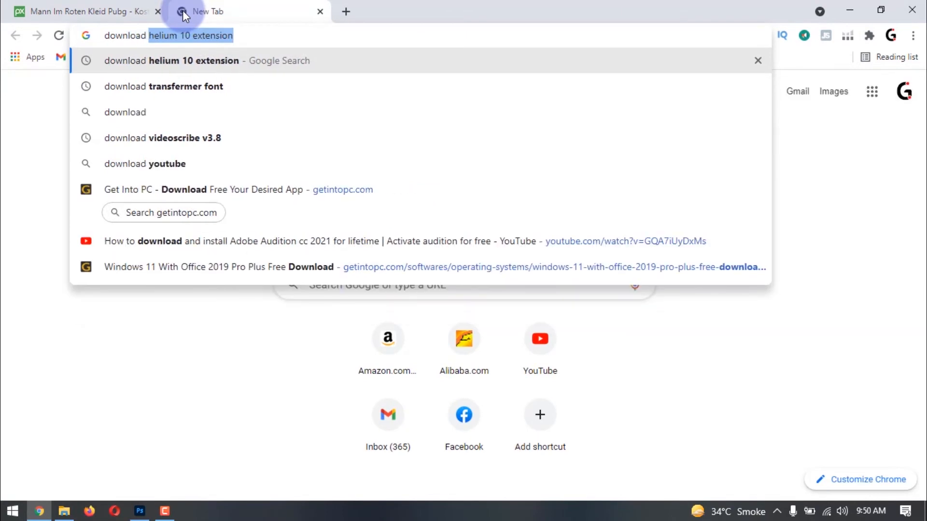
type(" tra")
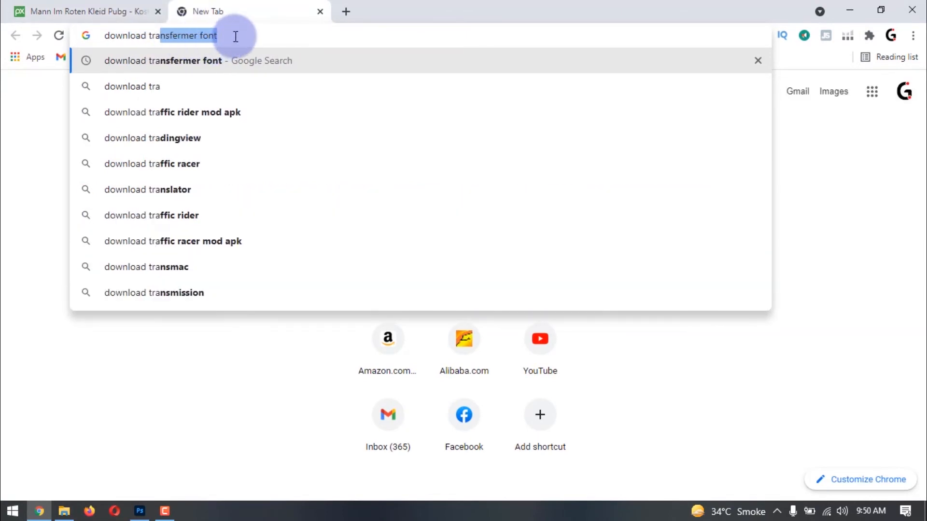
key("Return")
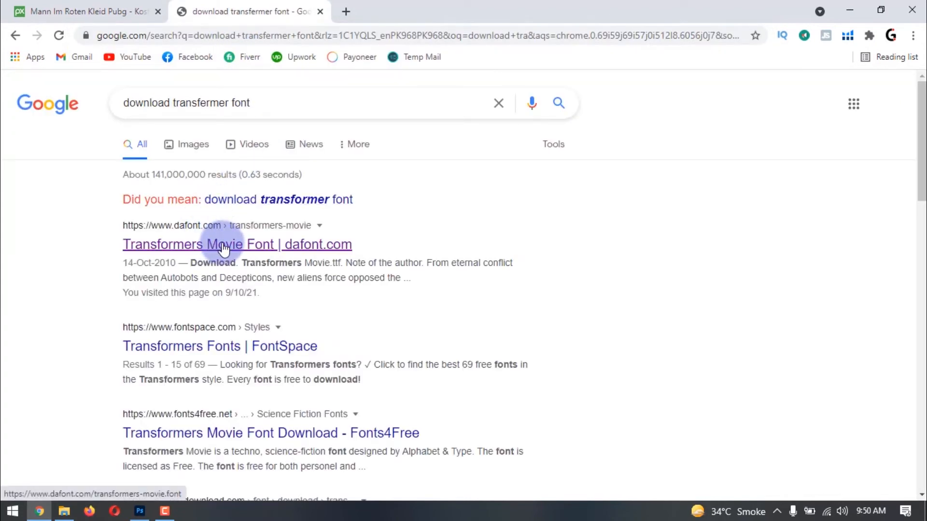
left_click(223, 246)
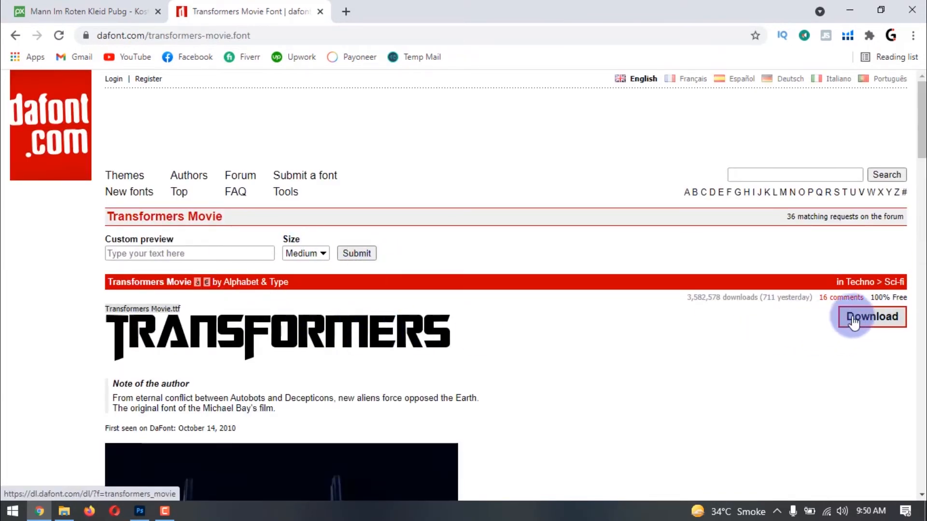
left_click(857, 15)
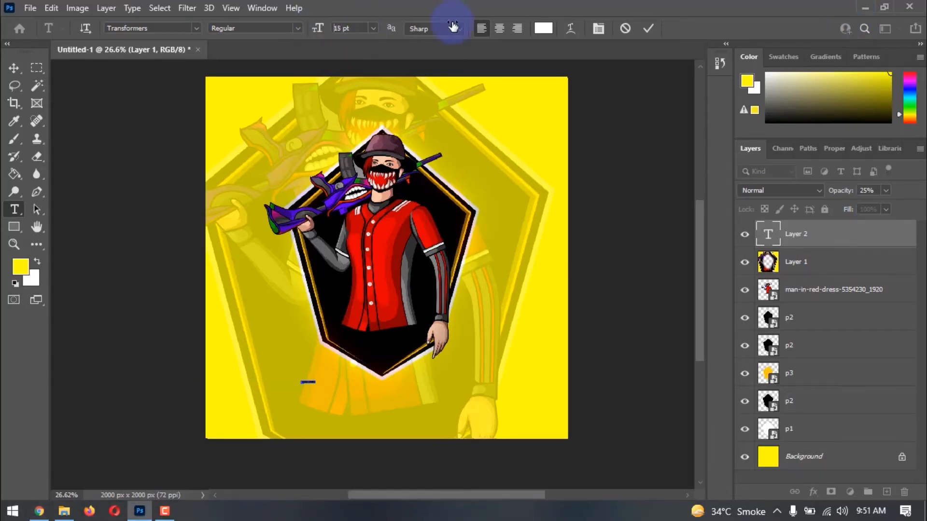
Enter the person's name in letter-spaced capitals at 212 pt and centre it over the badge's lower tip
left_click_drag(453, 26, 493, 24)
left_click_drag(319, 30, 279, 28)
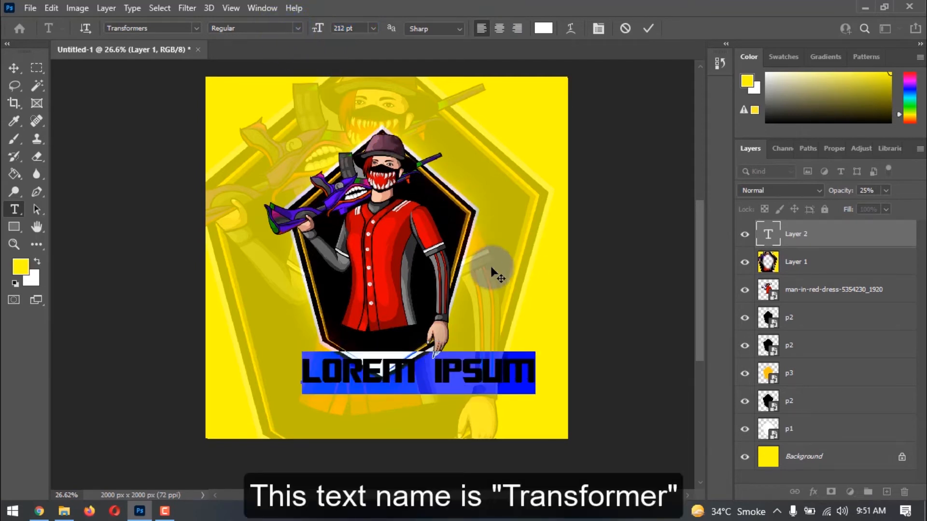
type("A")
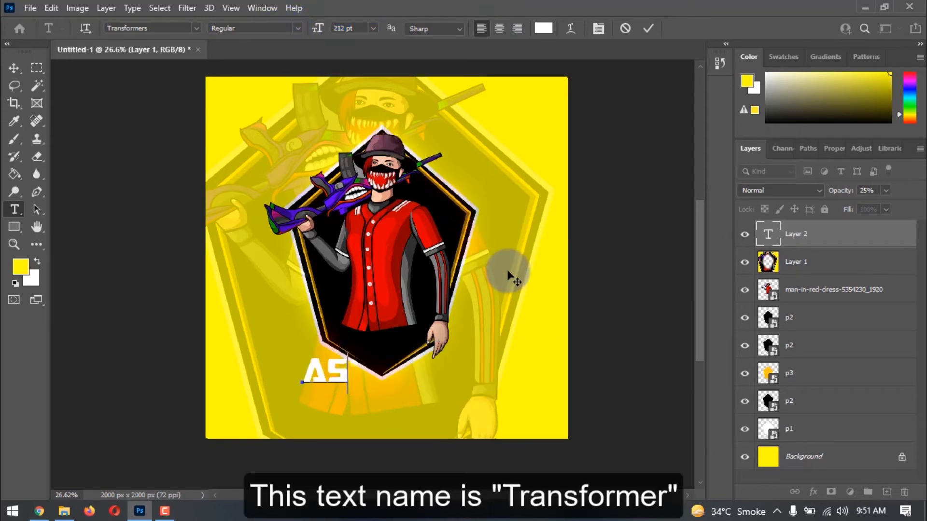
type("S H I S H")
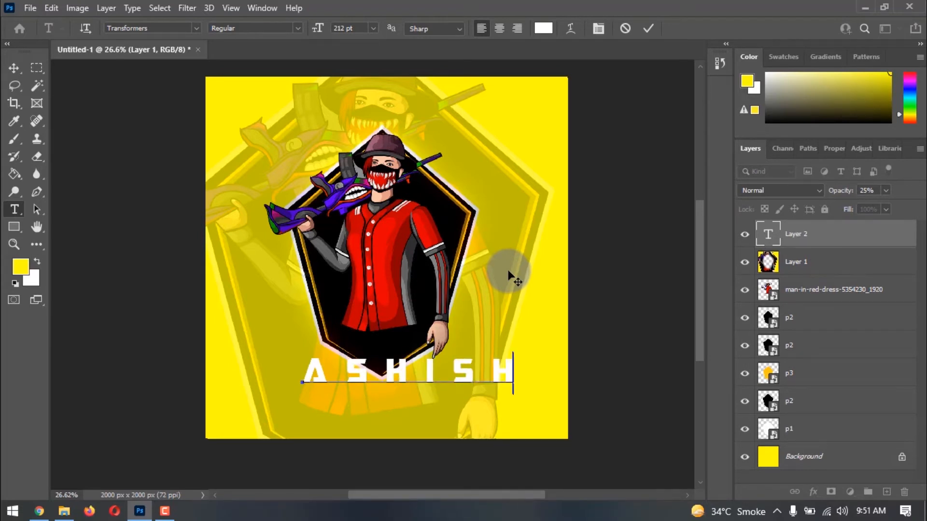
left_click(13, 71)
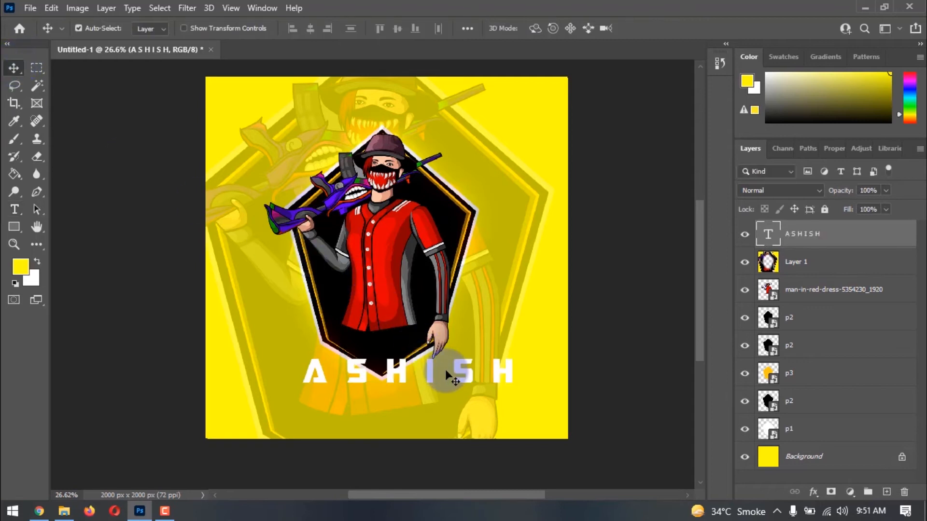
left_click_drag(458, 377, 426, 367)
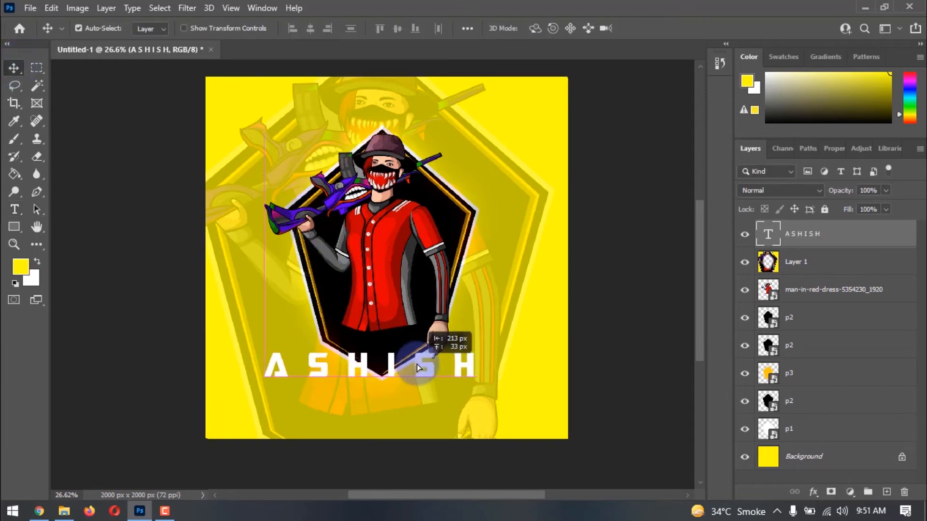
Recolour the name text to dark green 048a1d
double_click(766, 236)
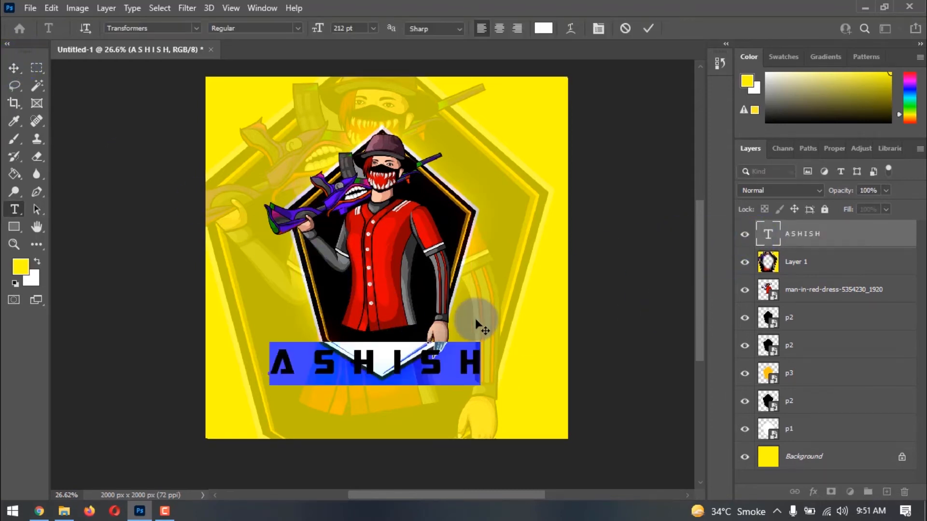
left_click(544, 29)
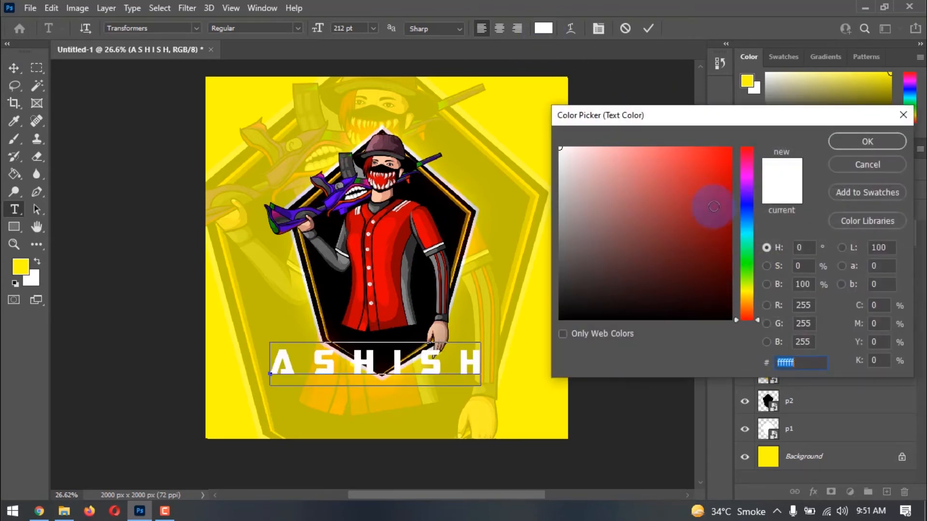
left_click(746, 261)
left_click(726, 152)
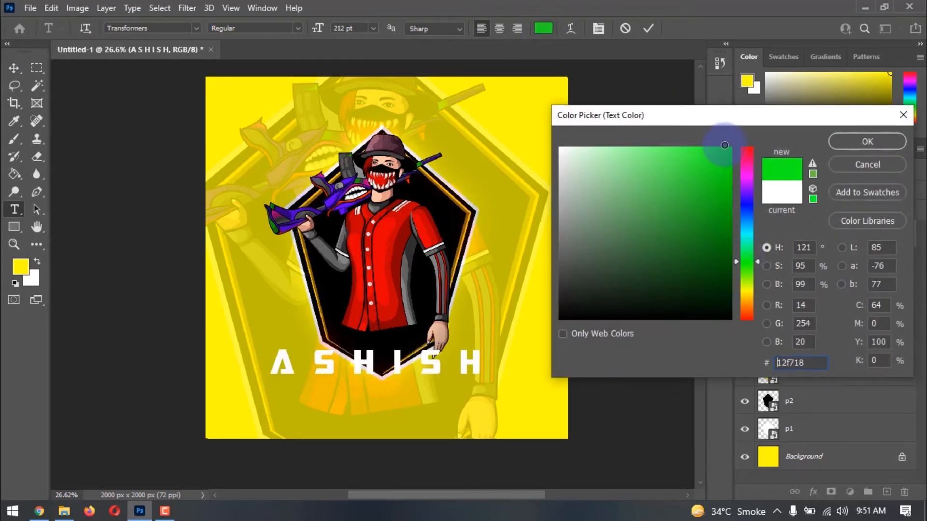
mouse_move(751, 259)
left_mouse_down()
mouse_move(745, 284)
mouse_move(745, 247)
mouse_move(745, 257)
left_mouse_up()
left_click_drag(725, 225, 726, 227)
left_click(861, 139)
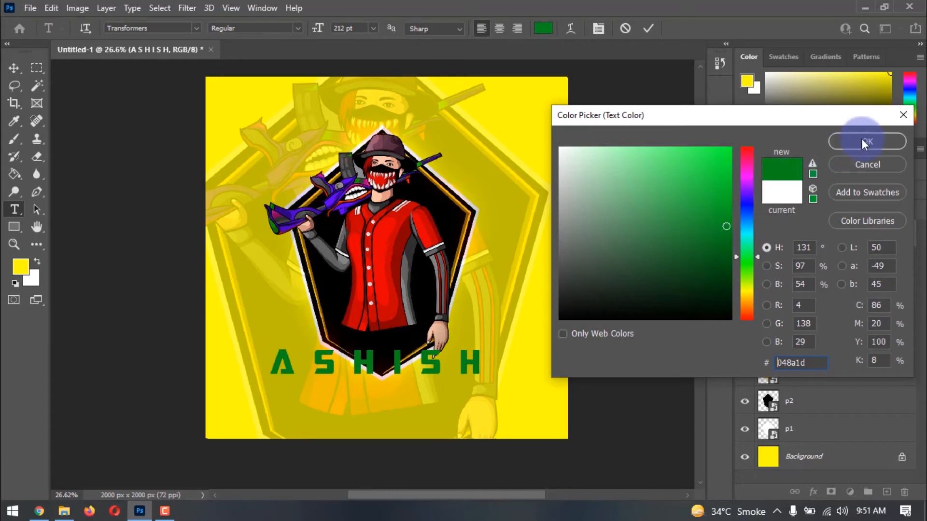
Scale the name text down about its centre so it spans only the lower part of the badge
left_click(12, 70)
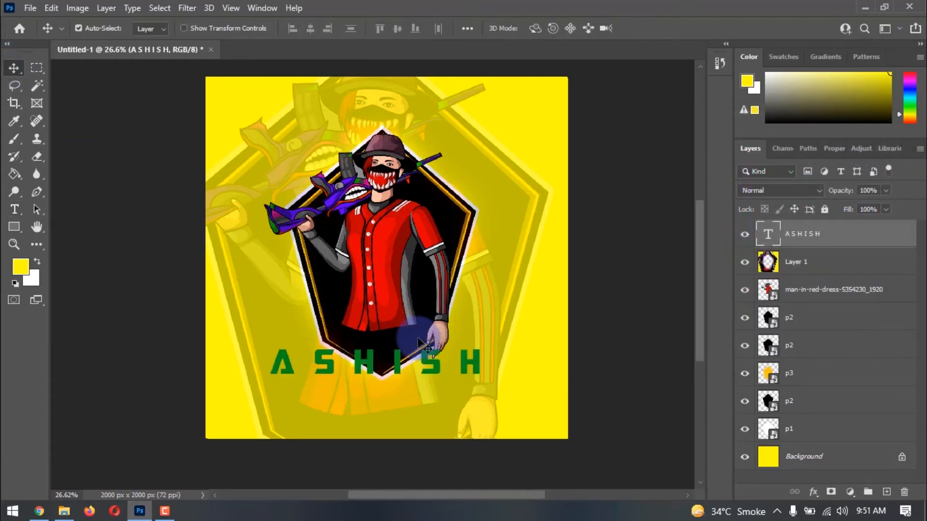
key("ctrl+t")
left_click_drag(481, 343, 408, 355)
key("Return")
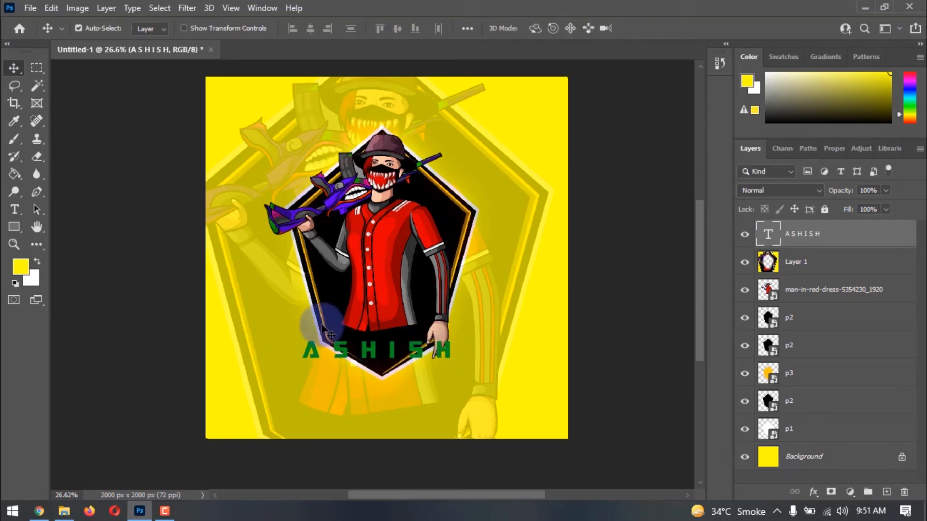
Add a text layer reading GAMING below the name and trim it to AMIN by deleting the first and last G
left_click(14, 209)
left_click(284, 388)
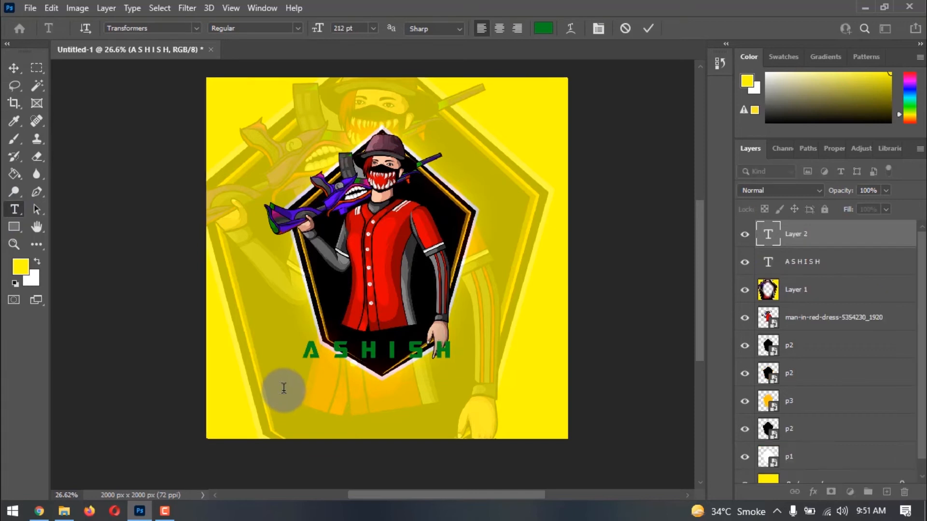
type("GAMING")
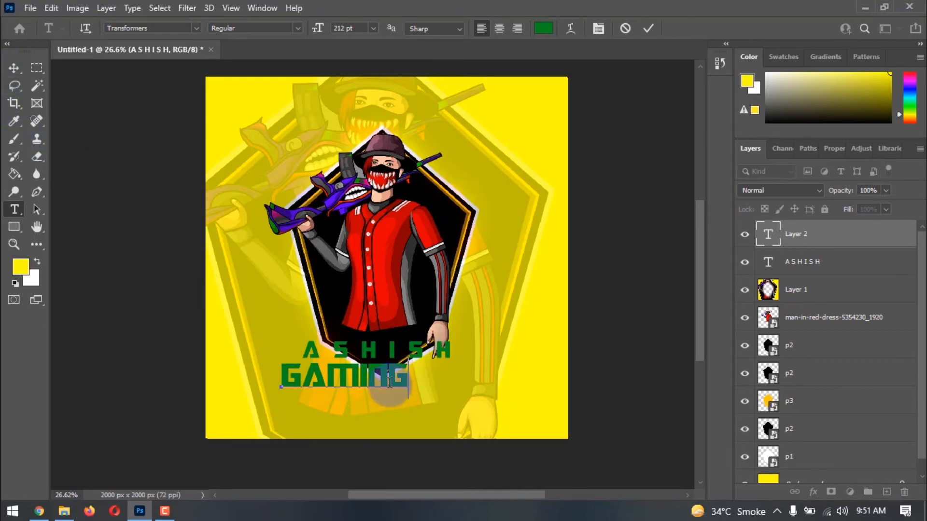
left_click_drag(282, 382, 314, 379)
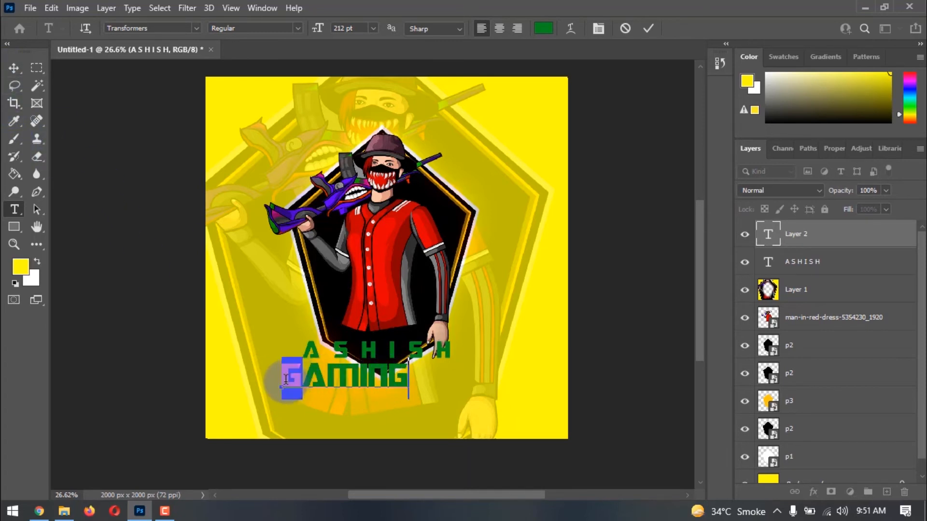
key("BackSpace")
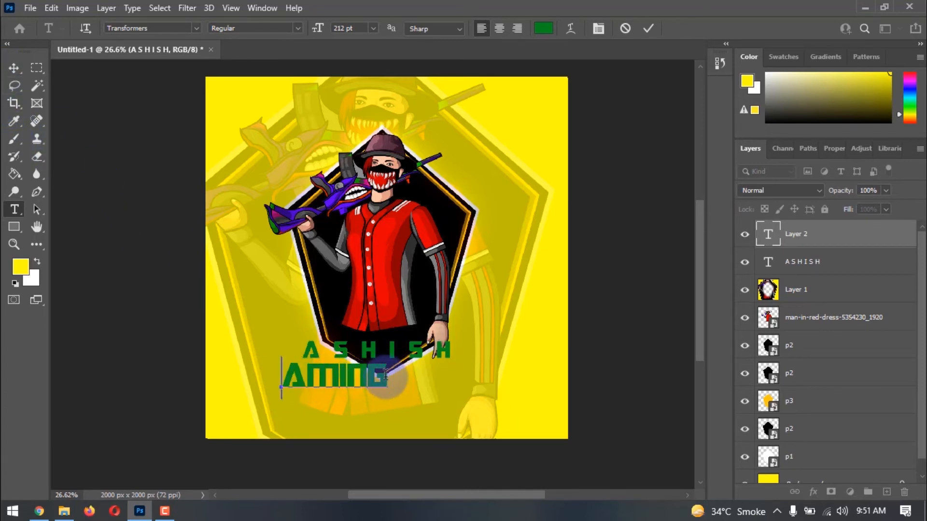
left_click_drag(387, 379, 365, 379)
key("BackSpace")
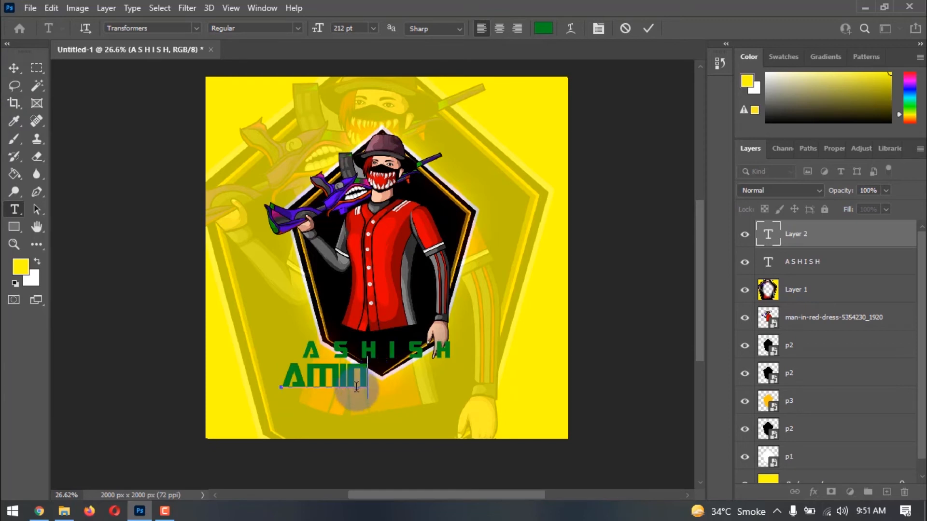
Move the AMIN text under the middle of the name and scale it down slightly
left_click(14, 69)
left_click_drag(309, 383, 355, 387)
key("ctrl+t")
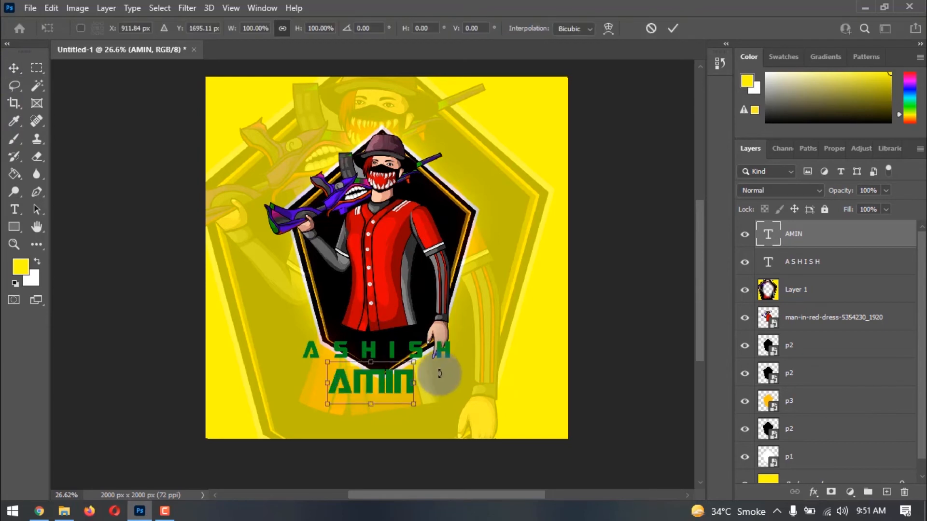
left_click_drag(409, 365, 406, 369)
key("Return")
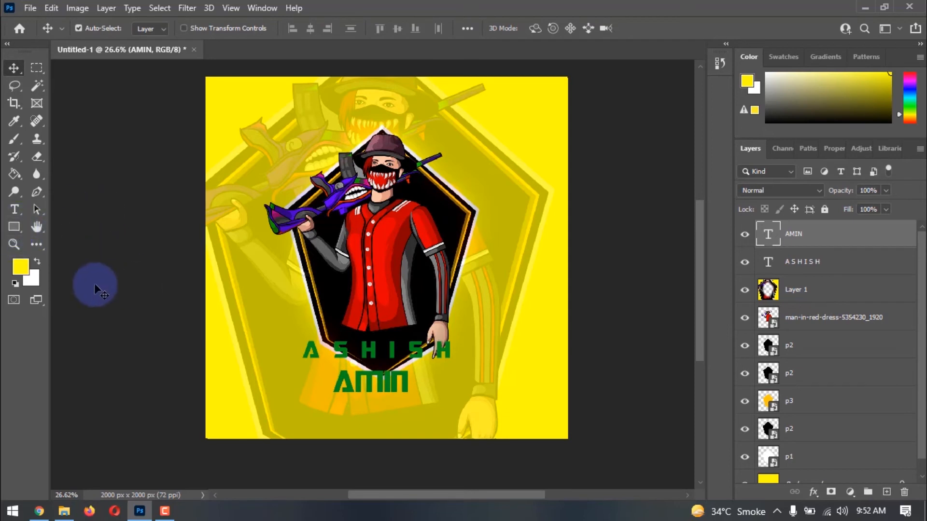
Add a separate text layer with the letter G, enlarge it to about 175% and move it closer to AMIN
left_click(15, 211)
left_click(245, 387)
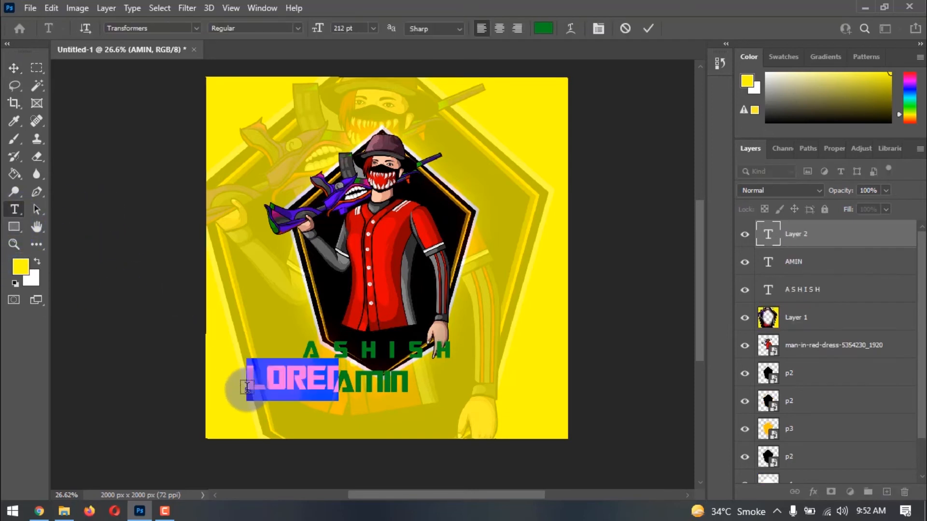
type("G")
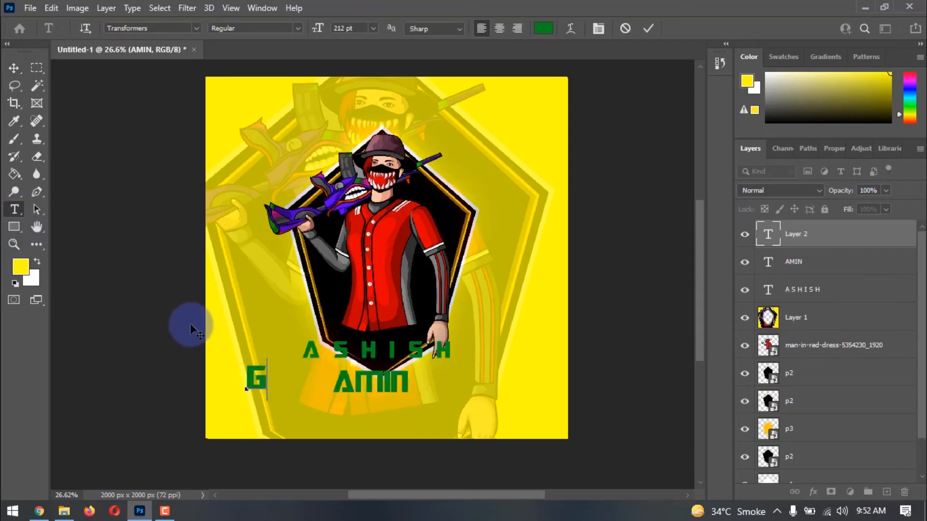
left_click(13, 67)
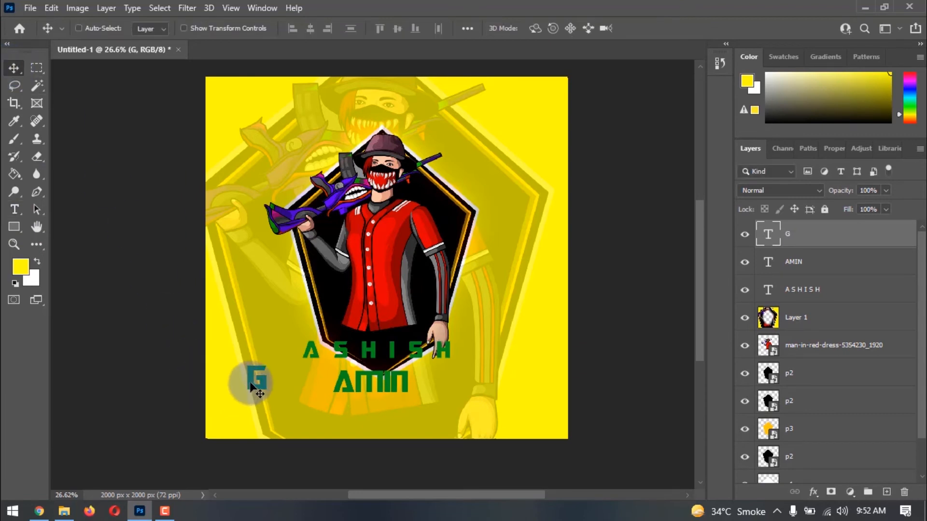
key("ctrl+t")
left_click_drag(268, 356, 290, 342)
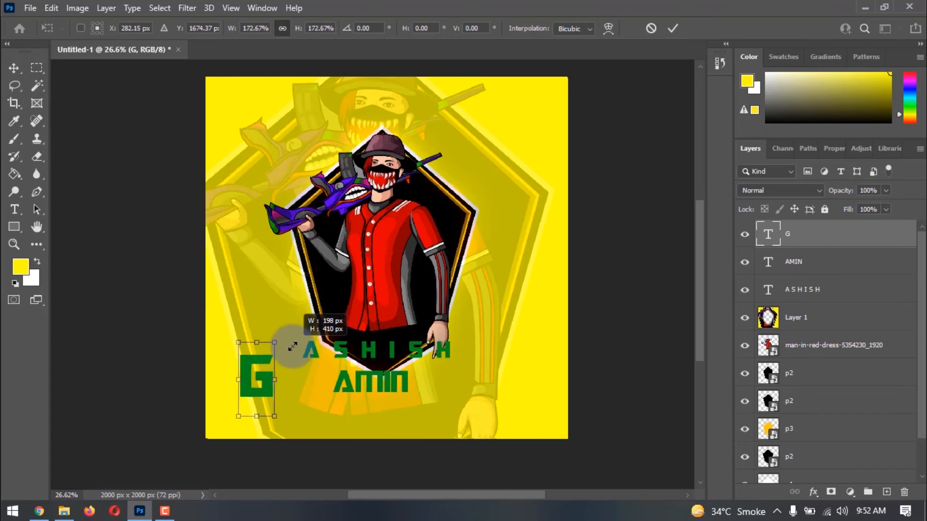
left_click_drag(253, 394, 275, 388)
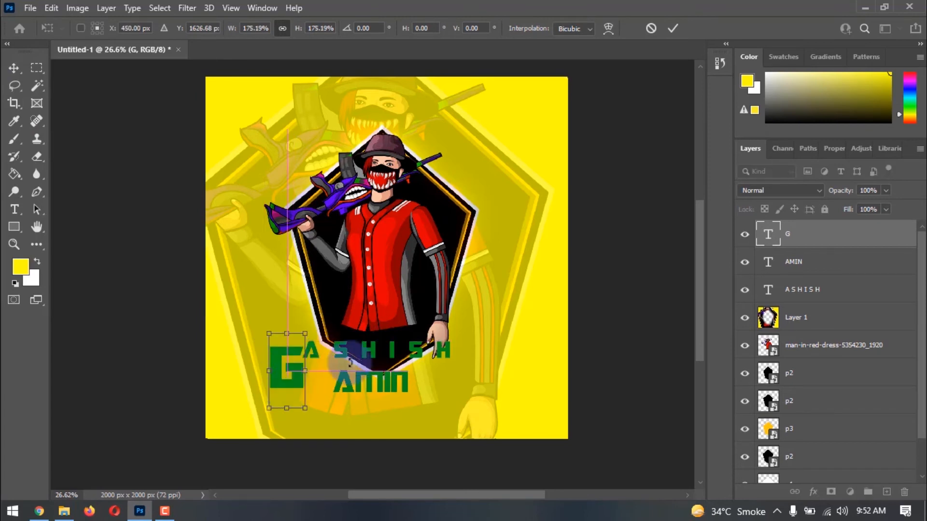
Move the name text up over the character's rifle, clear of the G and AMIN lettering
left_click_drag(362, 357, 290, 188)
key("Return")
Move the large G closer to the AMIN text and enlarge it to about 118%
left_click_drag(307, 380, 316, 381)
key("ctrl+t")
left_click_drag(322, 339, 327, 333)
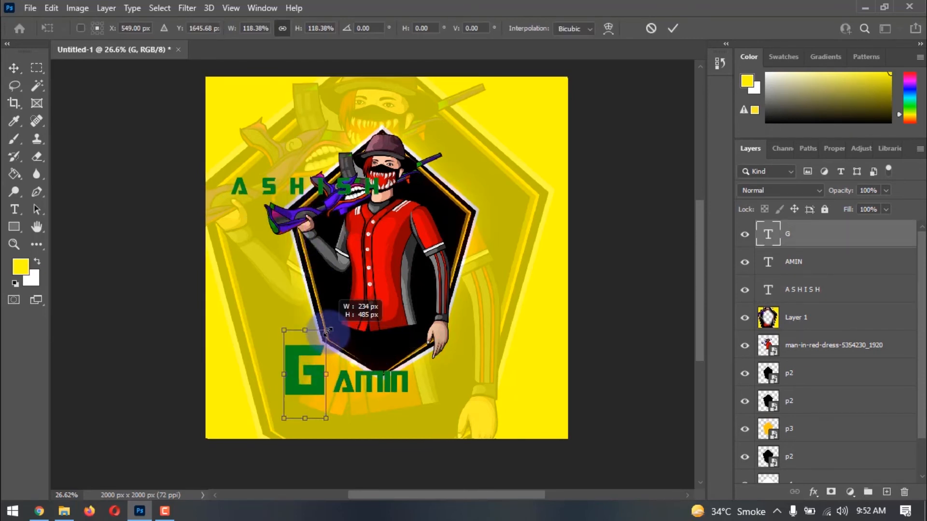
key("Return")
Nudge AMIN left against the large G and place a copy of the G tightly after it to complete GAMING
left_click(353, 390)
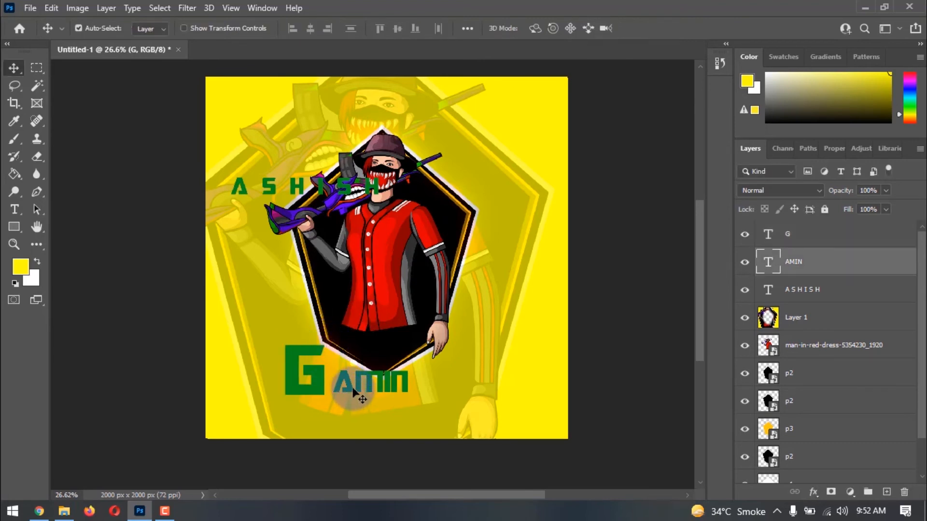
key("shift+Left")
key("shift+Left")
key("shift+Left")
key("shift+Left")
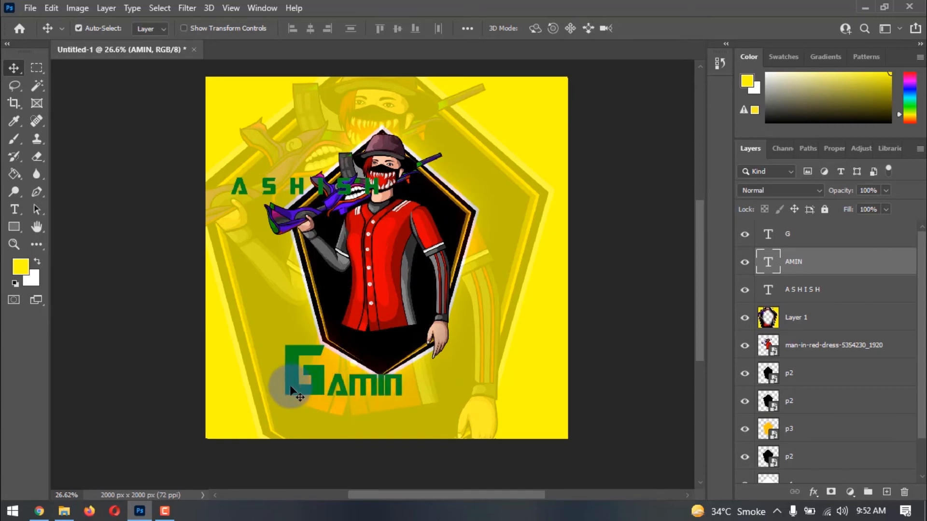
left_click_drag(291, 390, 415, 387)
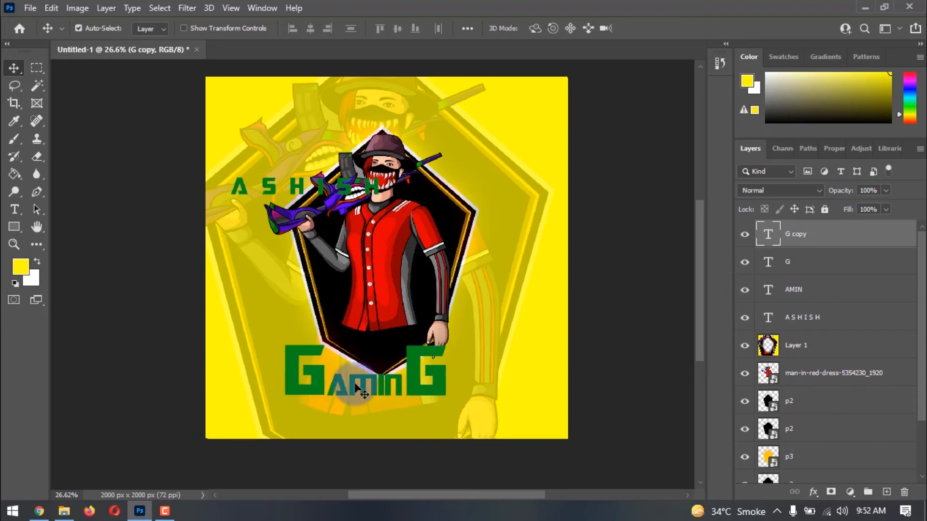
key("Left")
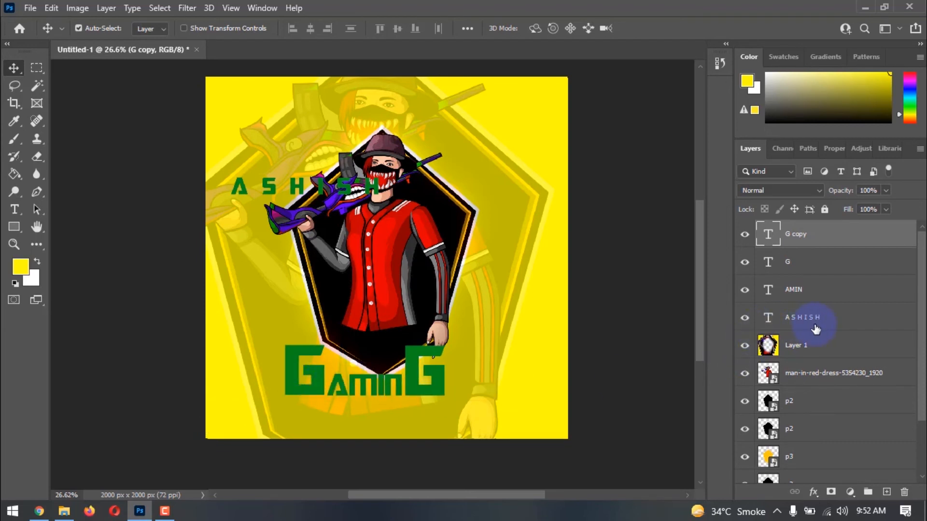
Select both G layers and AMIN together and shift the GAMING lettering slightly right beneath the character
left_click(819, 296, "shift")
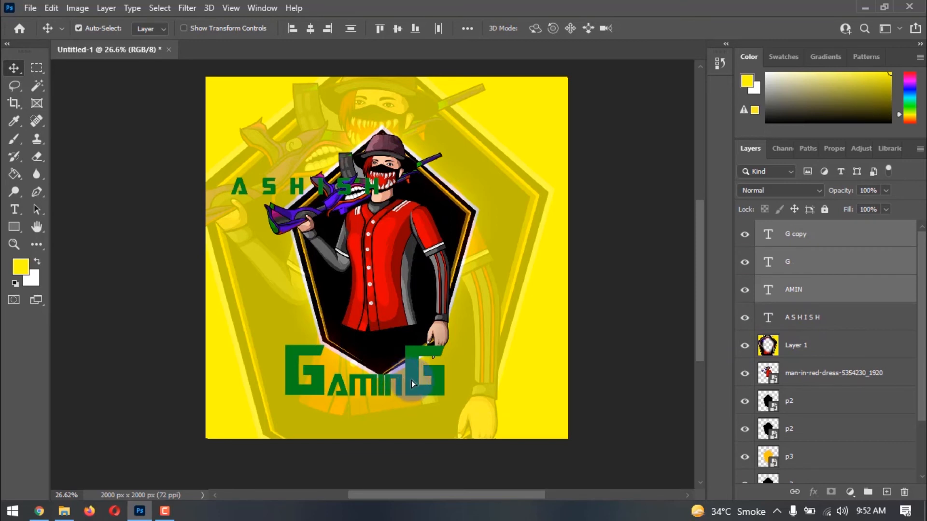
left_click_drag(404, 384, 421, 386)
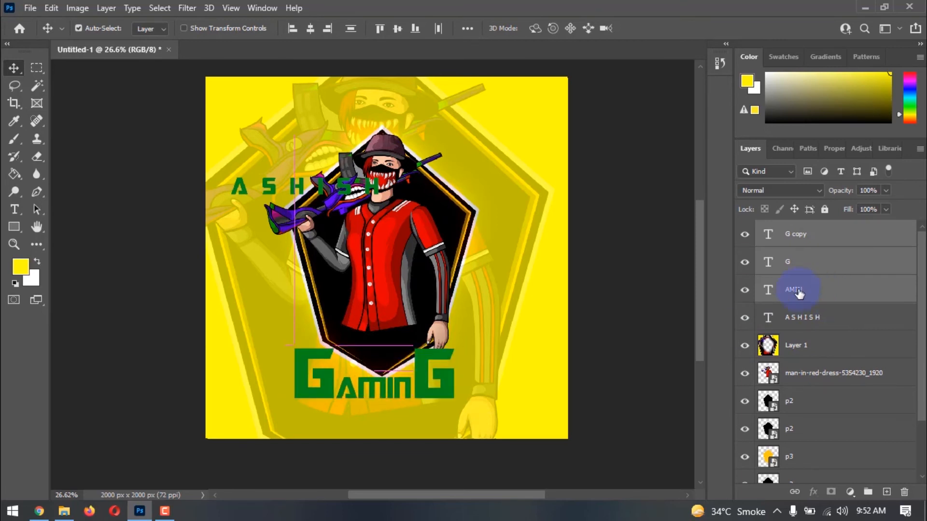
key("shift+Up")
key("shift+Up")
key("shift+Up")
key("shift+Up")
key("shift+Down")
key("shift+Down")
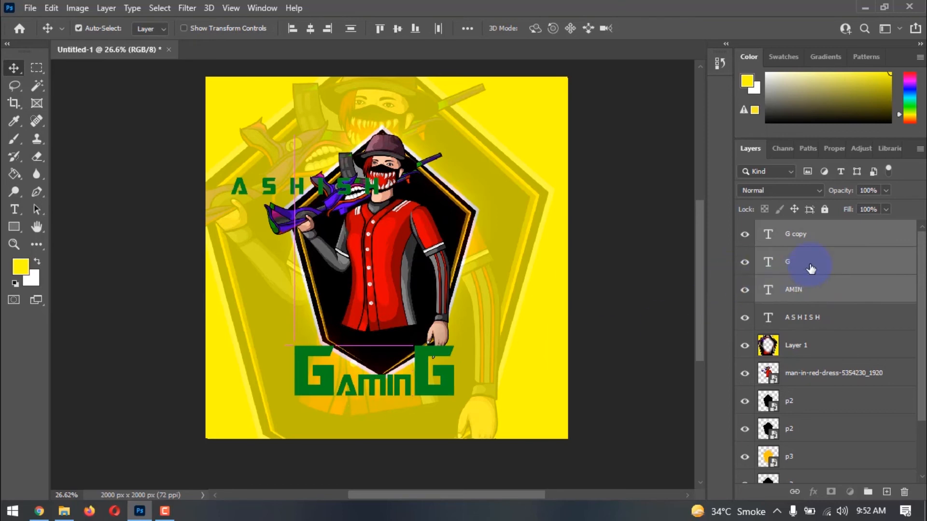
Change the AMIN text color to white (ffffff)
left_click(811, 269)
left_click(772, 296)
double_click(773, 295)
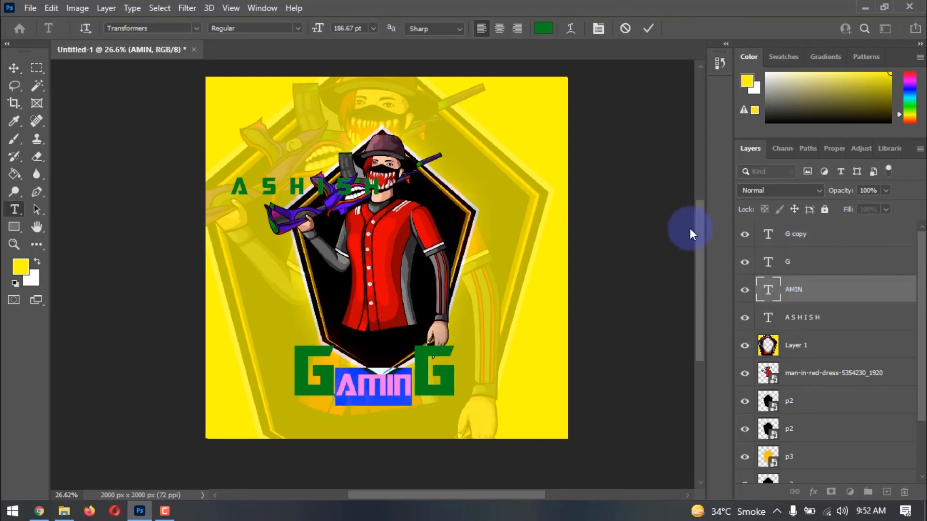
left_click(543, 28)
left_click_drag(579, 149, 558, 145)
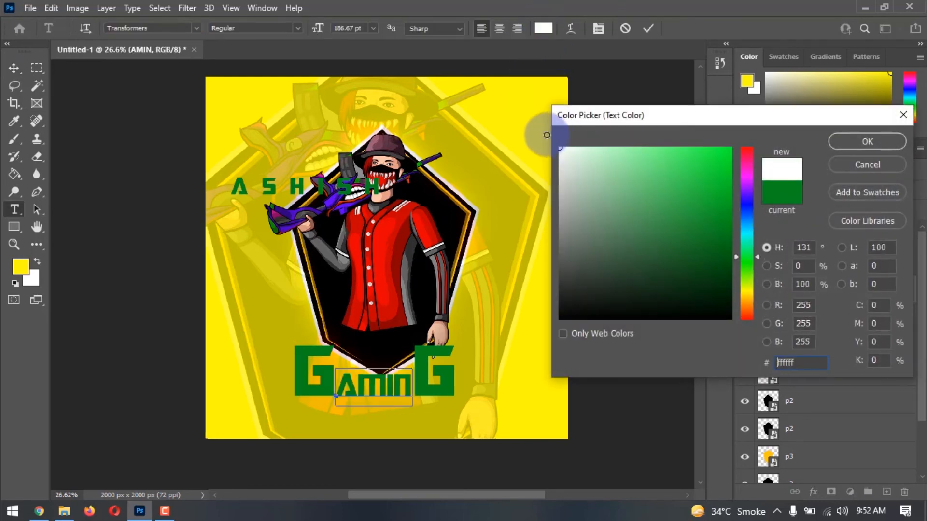
left_click(859, 146)
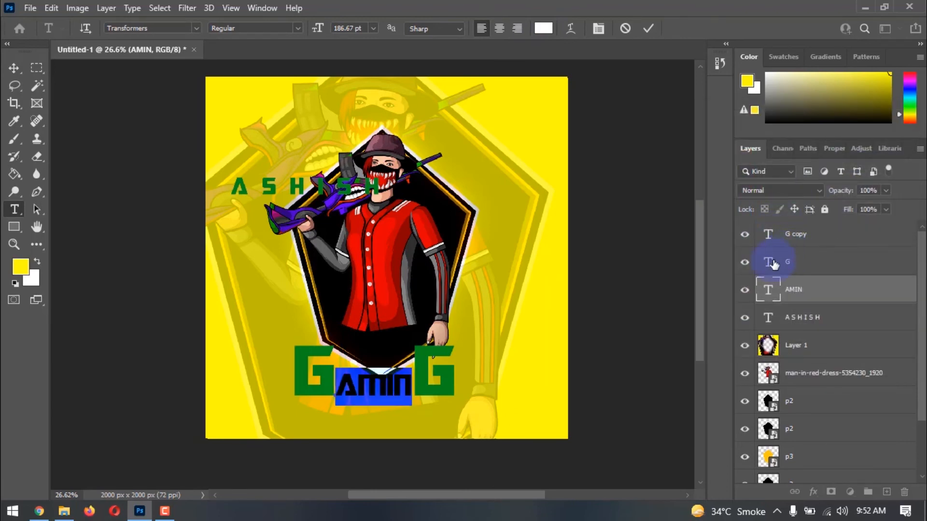
Recolor the first G of GAMING white (ffffff)
double_click(773, 263)
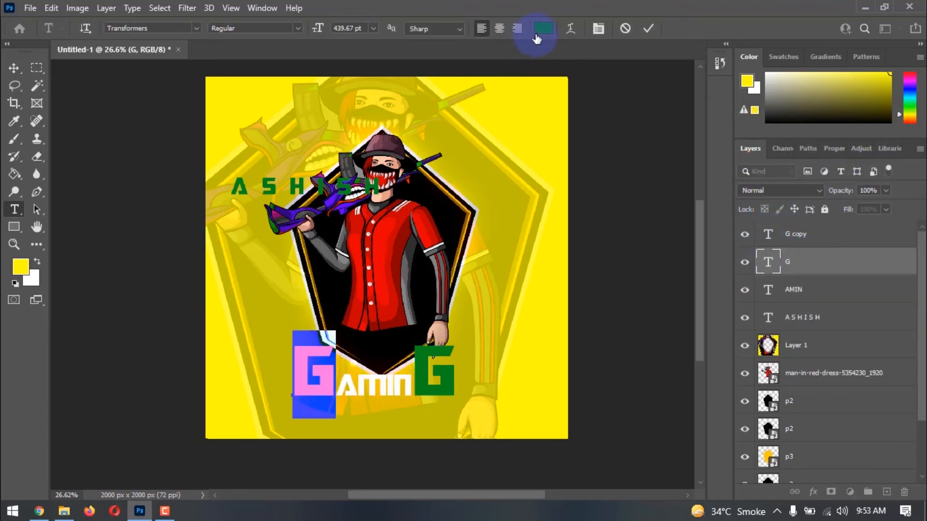
left_click(543, 28)
left_click_drag(569, 165, 561, 137)
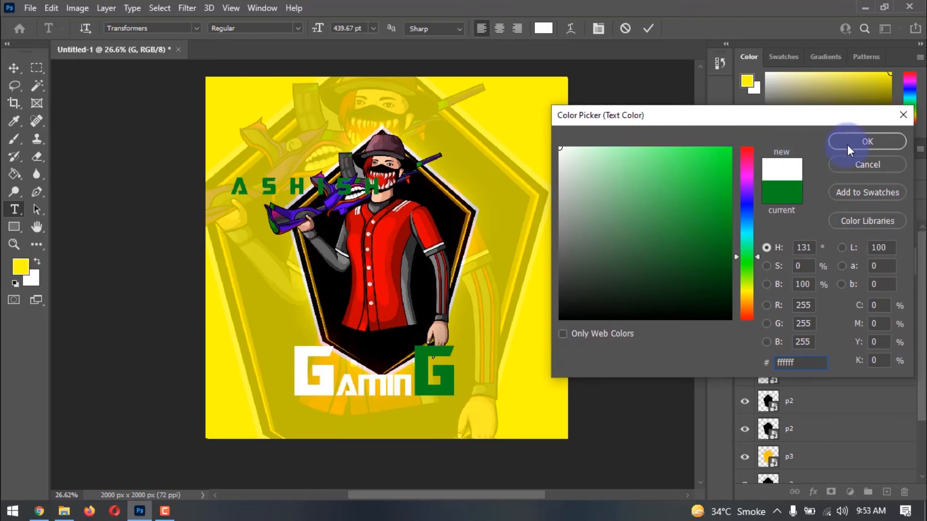
left_click(868, 141)
Recolor the last G of GAMING white and finish editing the text
double_click(767, 241)
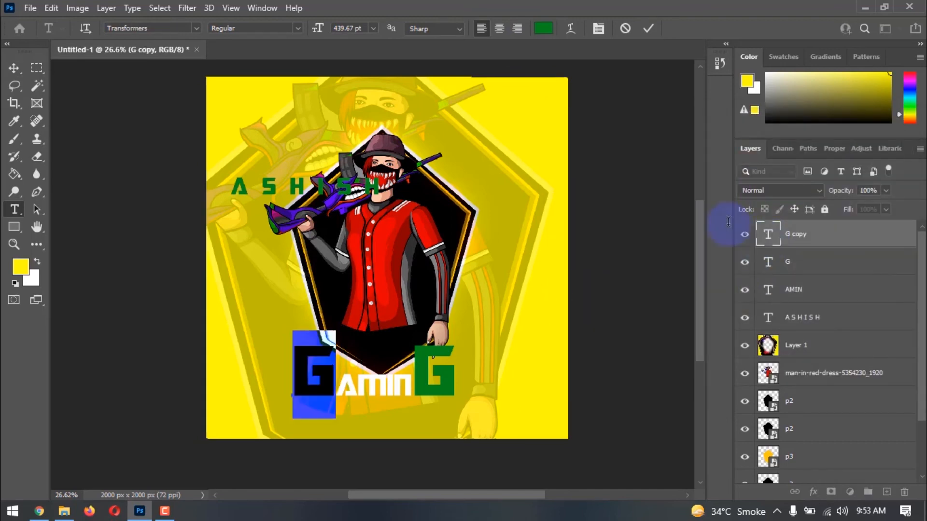
left_click(543, 28)
left_click_drag(580, 161, 560, 148)
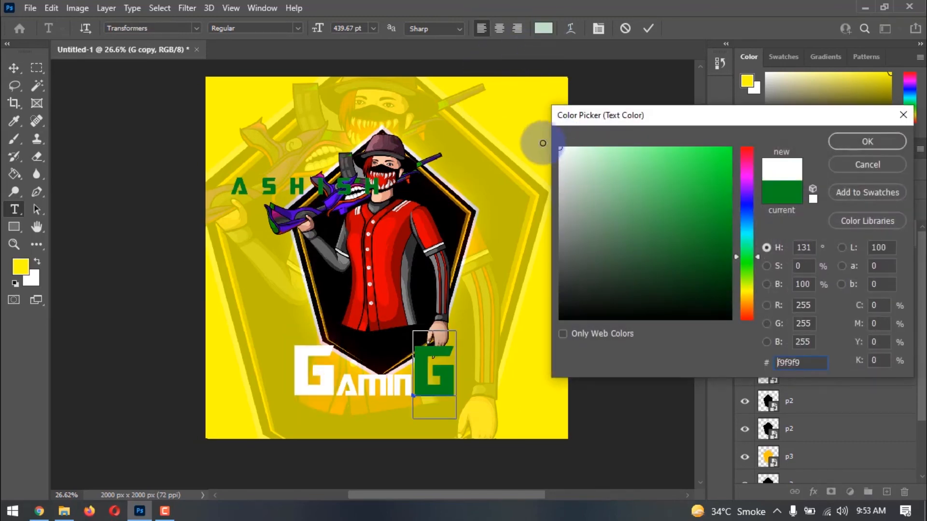
left_click(849, 141)
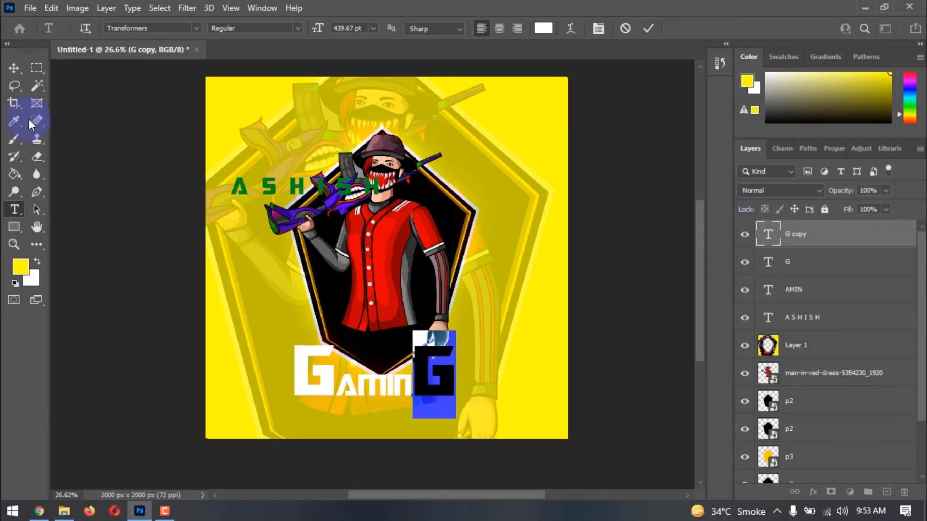
left_click(14, 68)
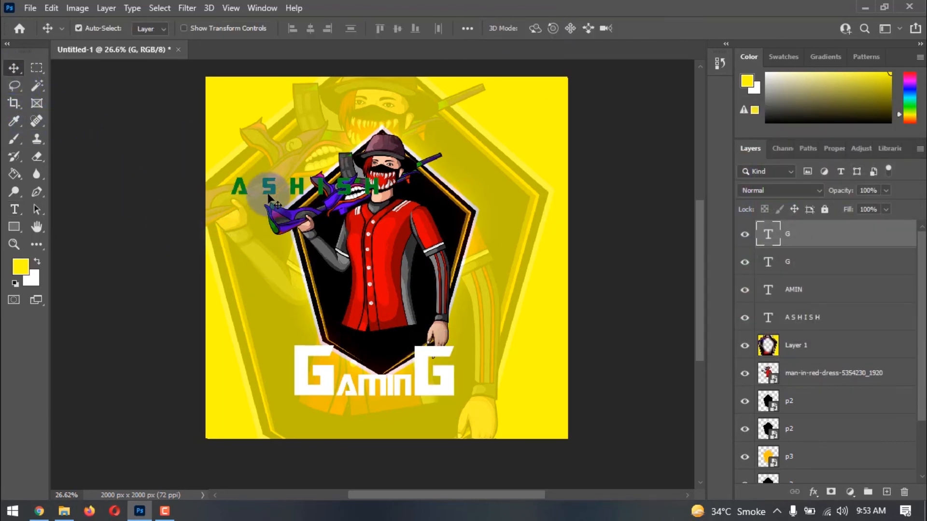
Move the name text between the two large Gs above AMIN and scale it down to about 51%
left_click_drag(268, 195, 335, 361)
key("ctrl+t")
left_click_drag(442, 342, 413, 342)
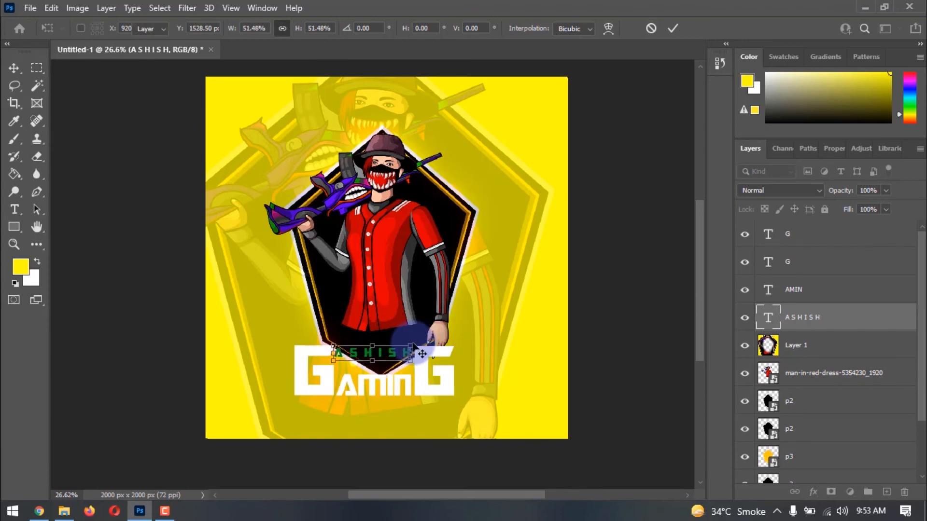
key("Return")
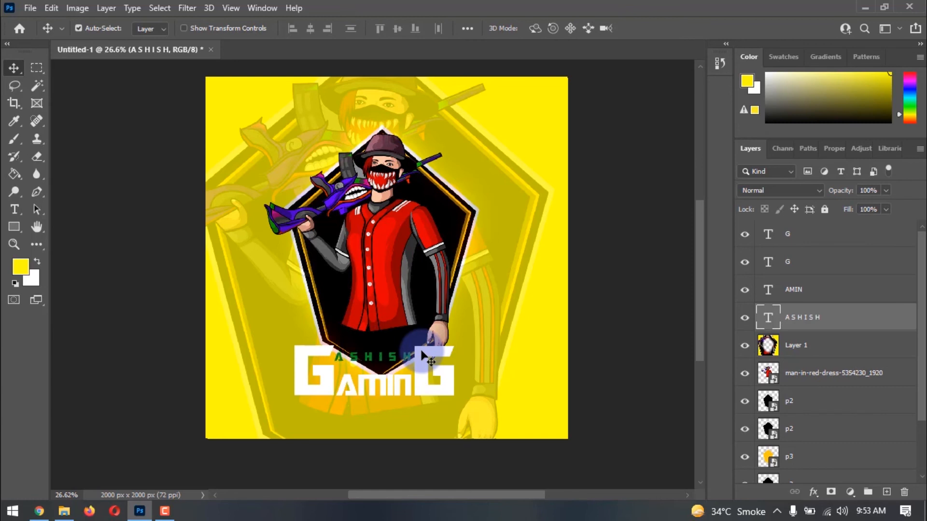
Add a 15 px black outside stroke to the name text layer
scroll(406, 367, "up", 2)
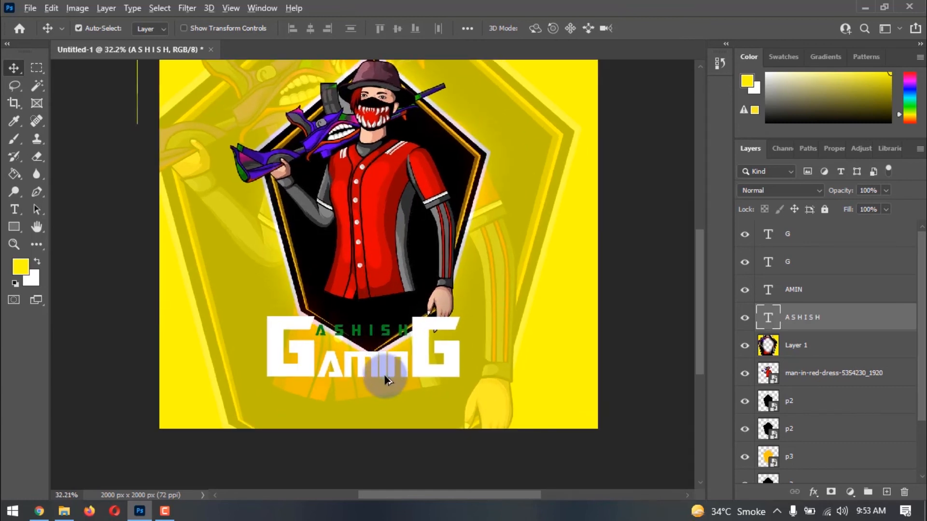
scroll(386, 381, "up", 1)
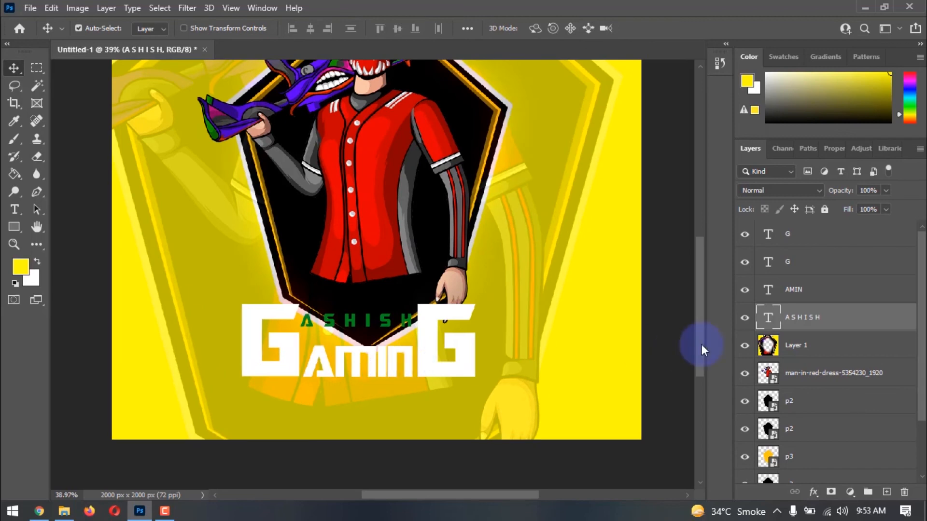
double_click(849, 326)
left_click(422, 206)
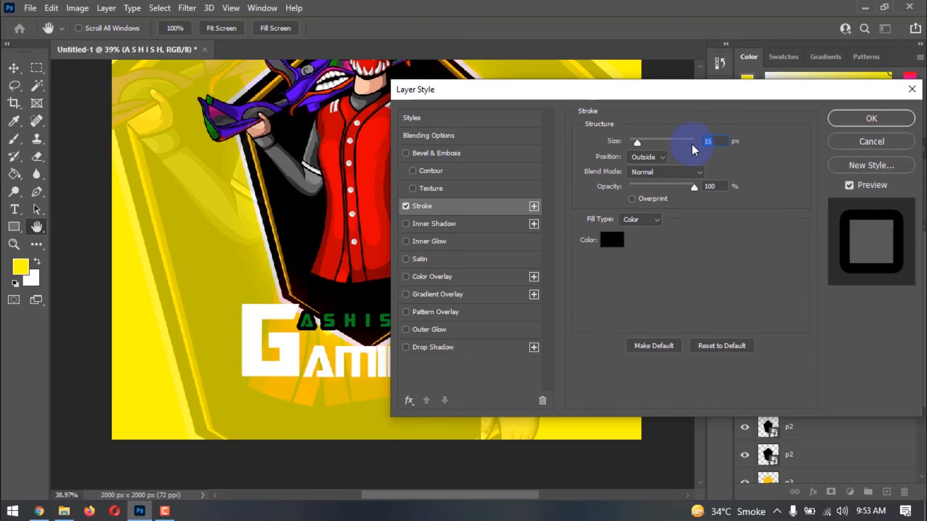
type("15")
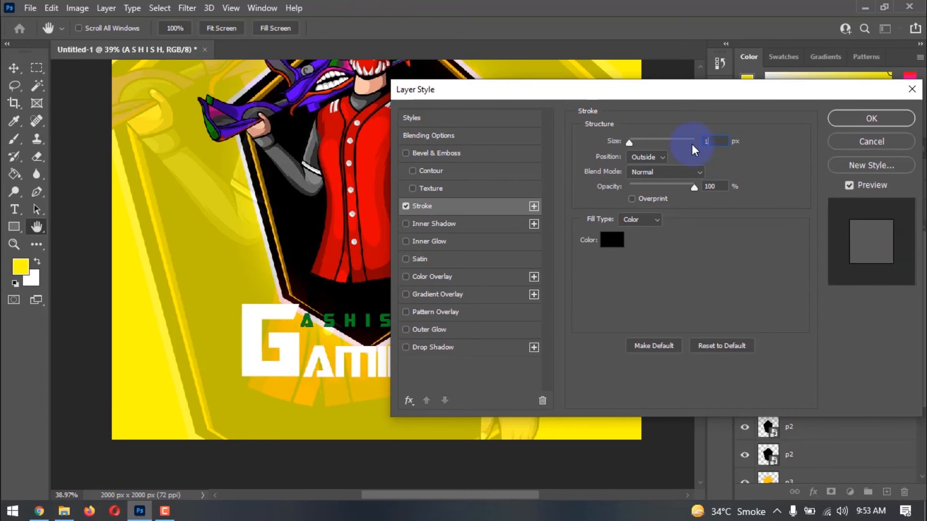
left_click(831, 120)
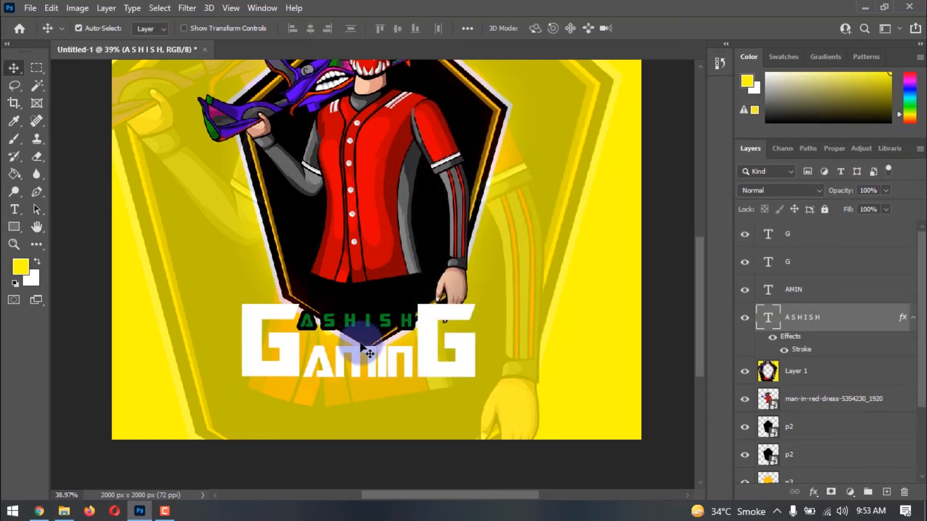
Give the AMIN text layer a 15 px black outside stroke
left_click(462, 343)
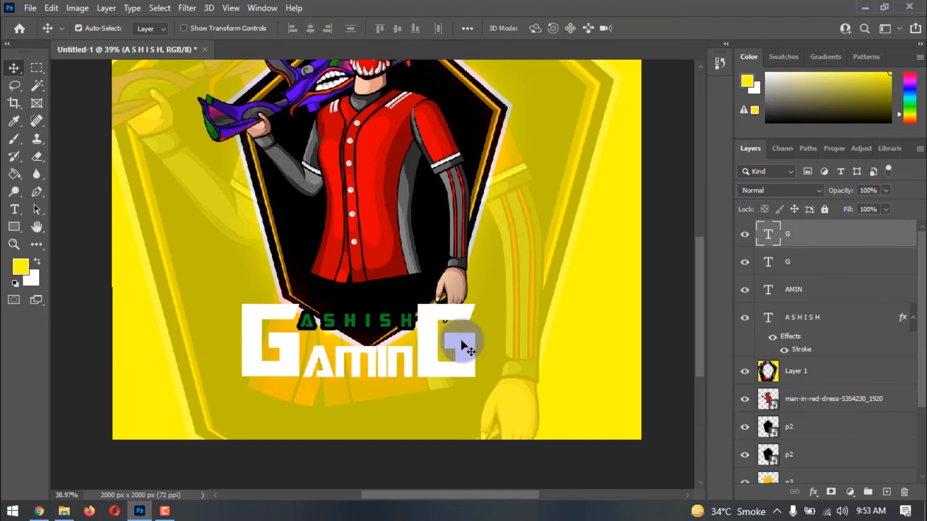
double_click(831, 294)
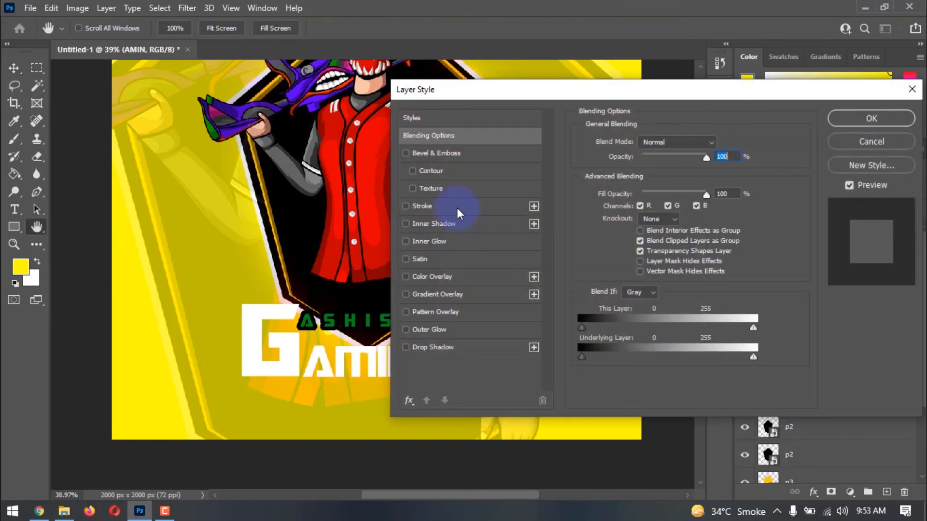
left_click(457, 207)
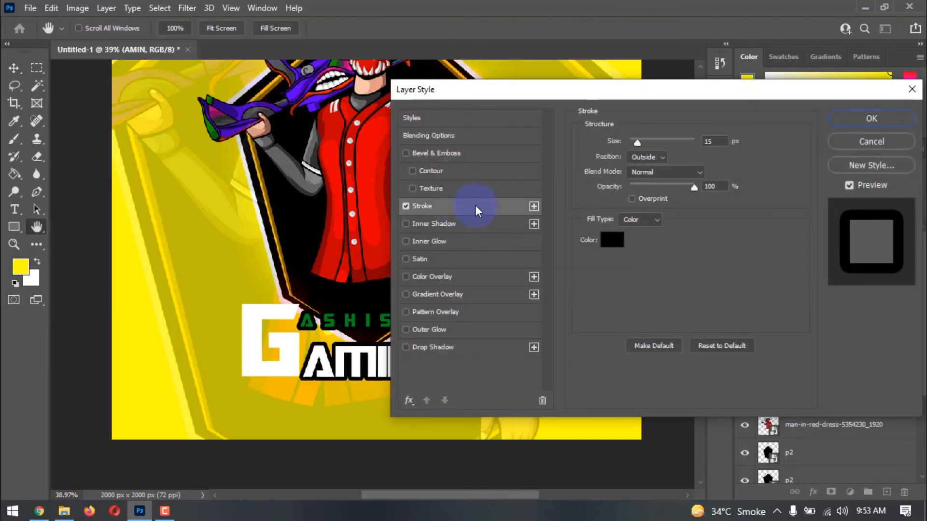
left_click(864, 119)
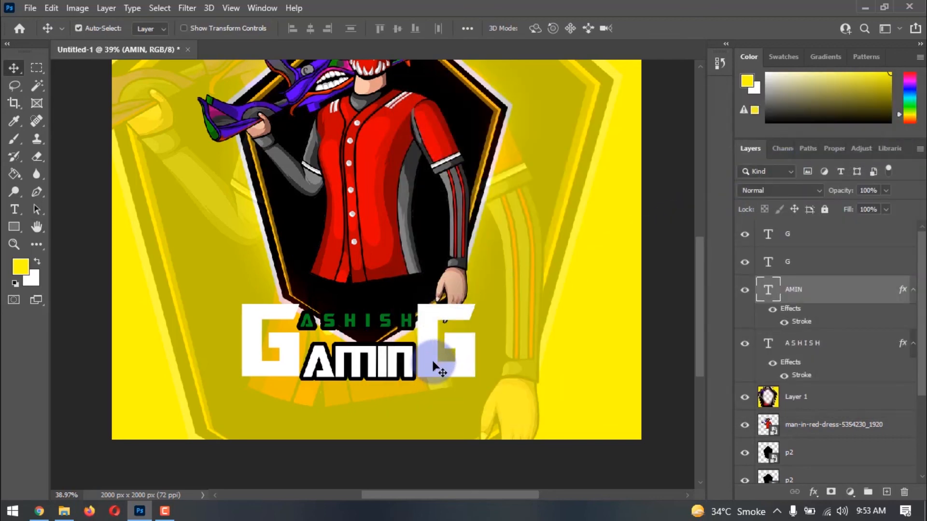
Move both large Gs down slightly so they line up with the lower edge of the outlined AMIN text
left_click_drag(433, 362, 421, 368)
left_click(278, 370)
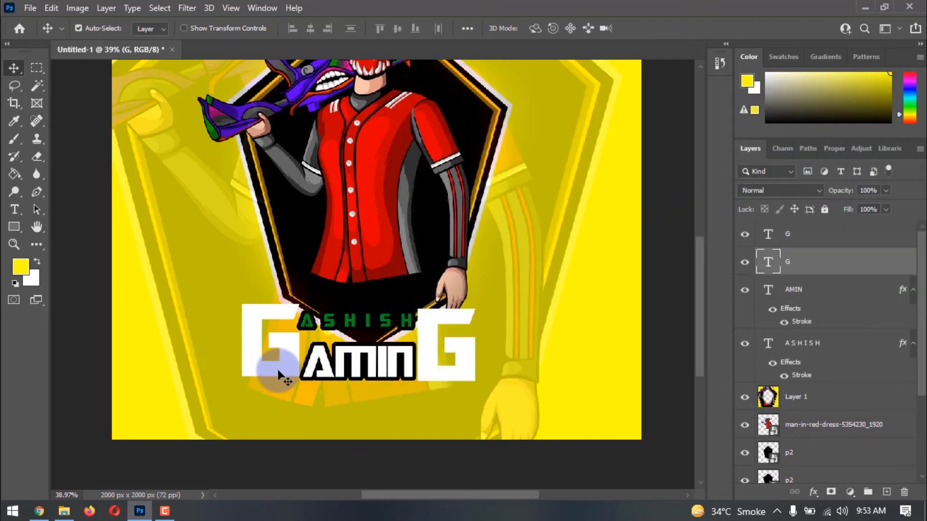
left_click_drag(278, 371, 279, 376)
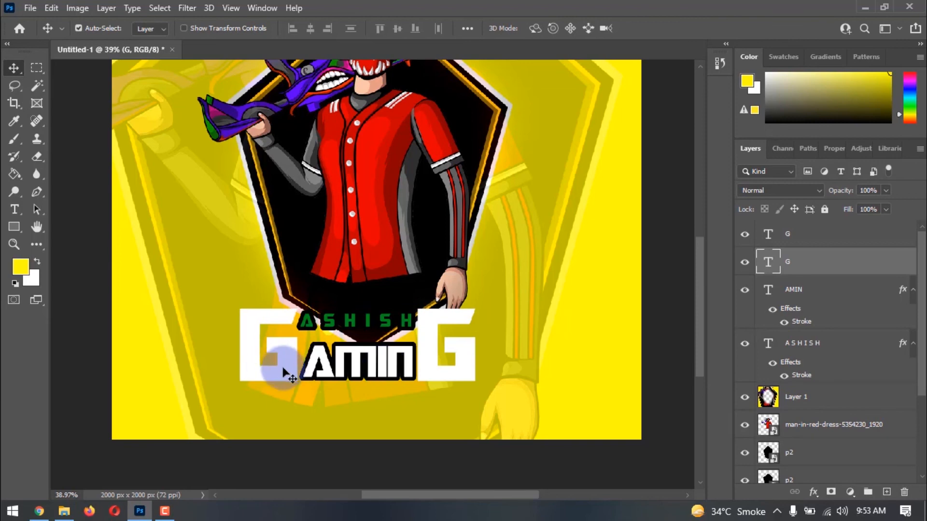
Apply a 15 px black outside stroke to the first G of GAMING
double_click(840, 269)
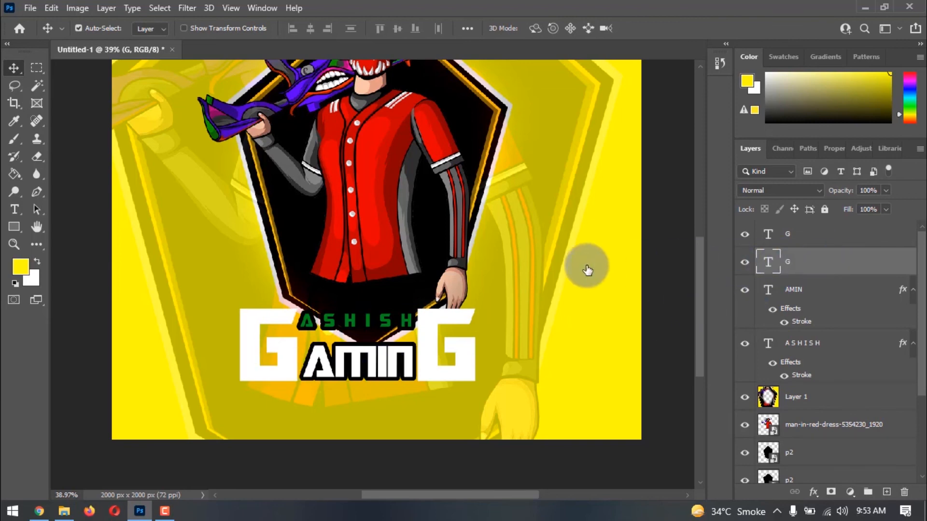
left_click(422, 206)
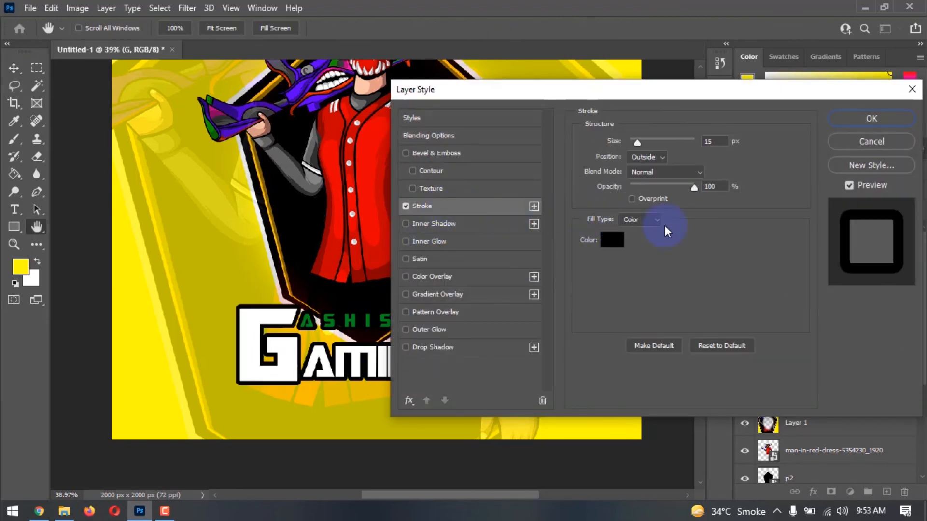
left_click(848, 123)
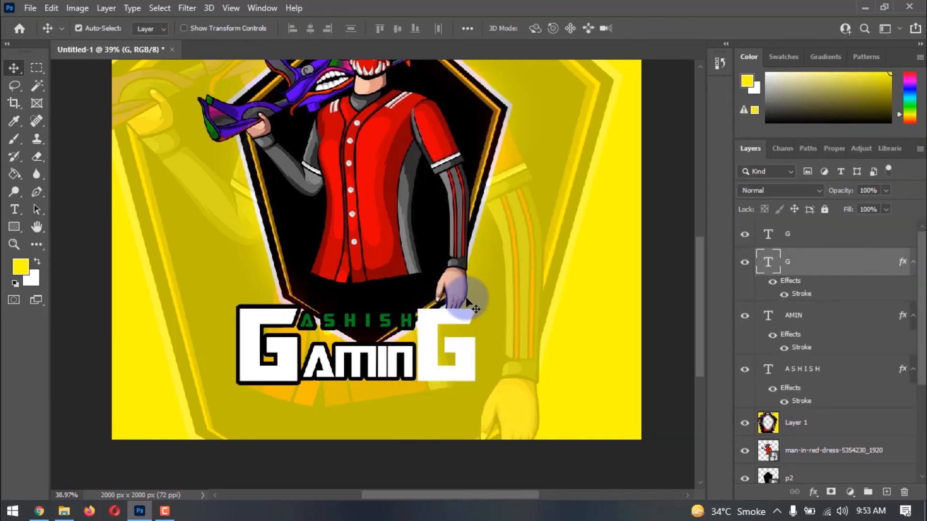
Apply a 15 px black outside stroke to the last G of GAMING
left_click(811, 239)
double_click(811, 240)
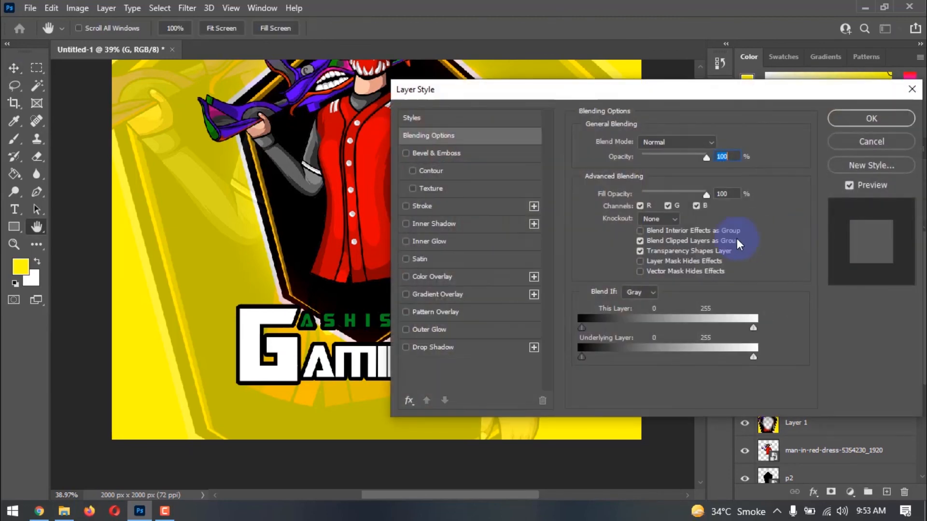
left_click(422, 206)
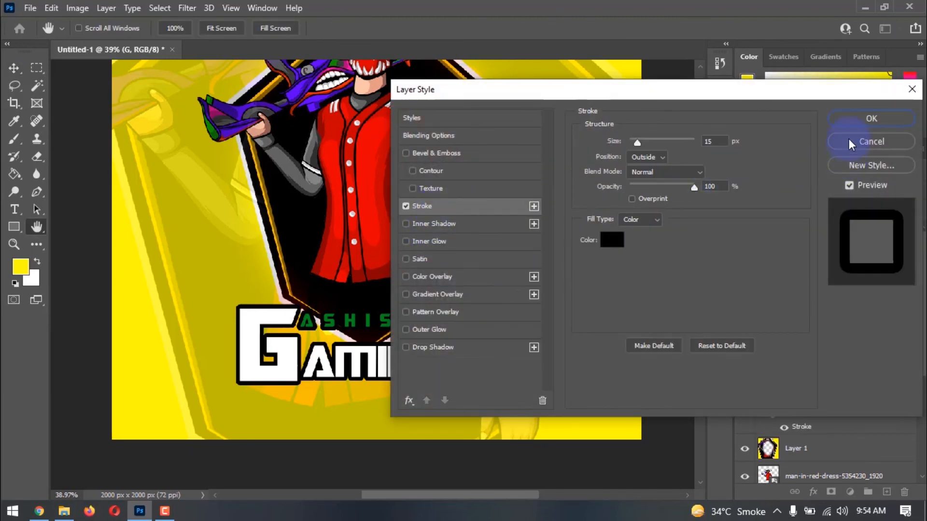
left_click(853, 126)
scroll(490, 267, "down", 1)
scroll(485, 267, "down", 3)
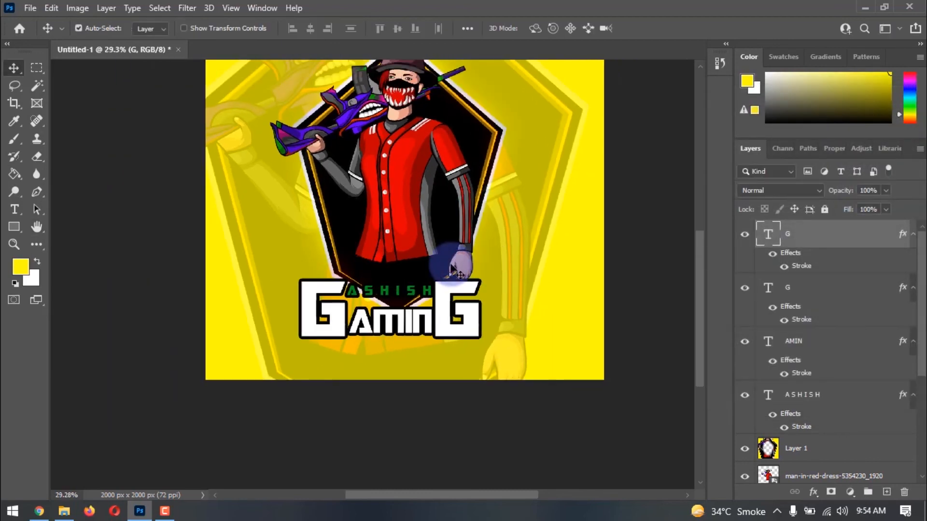
left_click_drag(408, 294, 410, 347)
scroll(409, 346, "down", 2)
left_click_drag(360, 317, 358, 317)
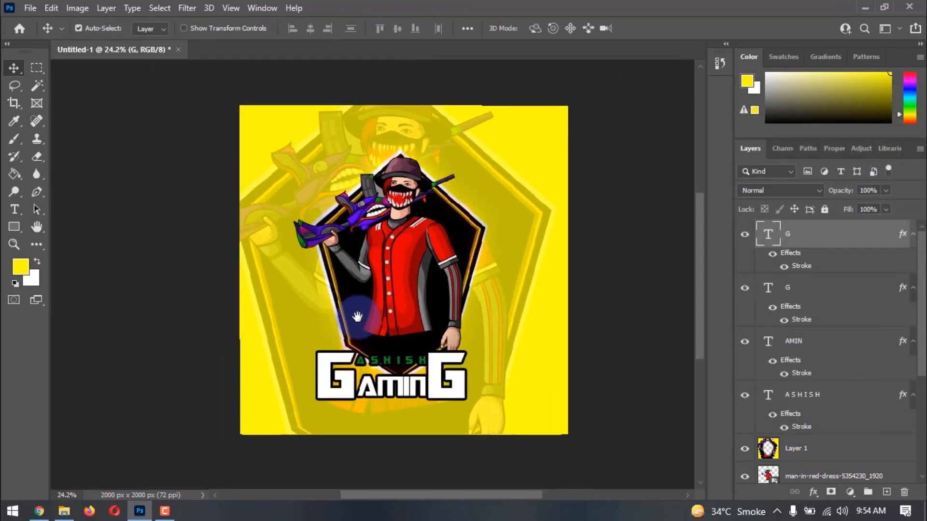
scroll(362, 321, "up", 2)
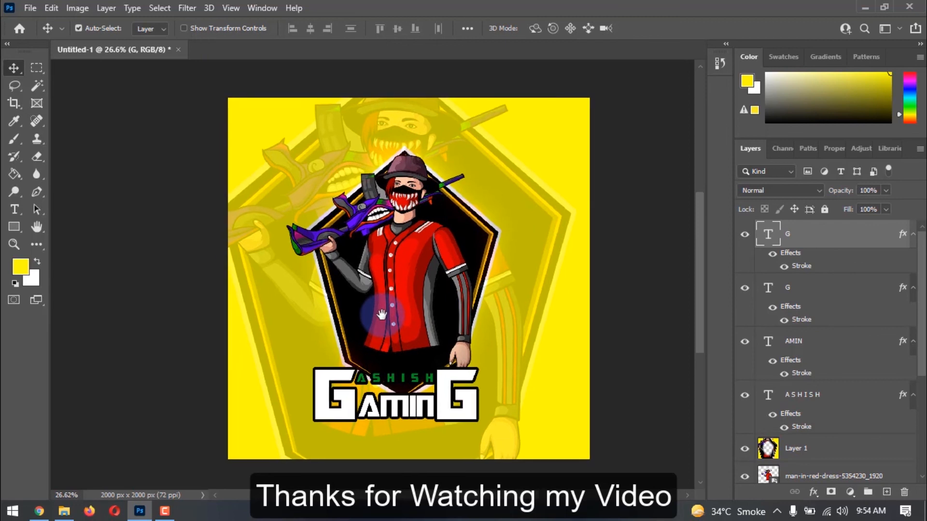